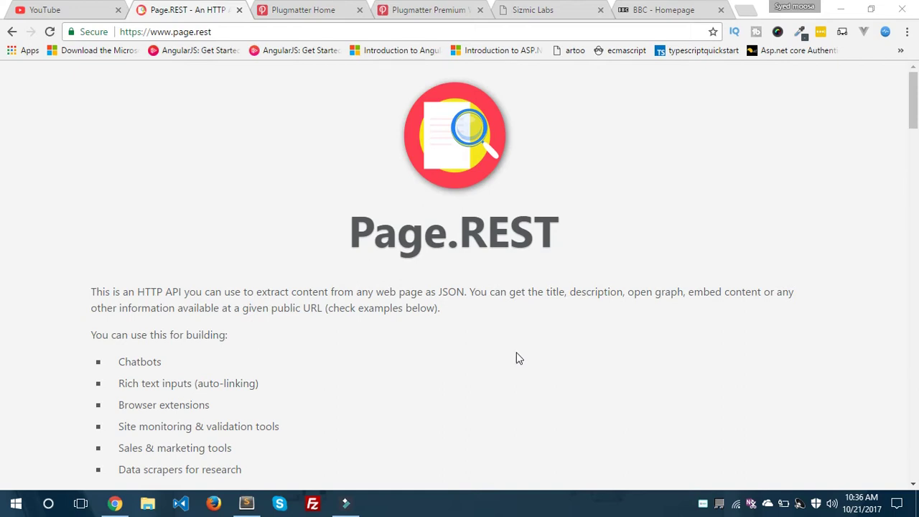
- Read the Page.REST introduction, its list of uses and the reasons for using the API
double_click(554, 292)
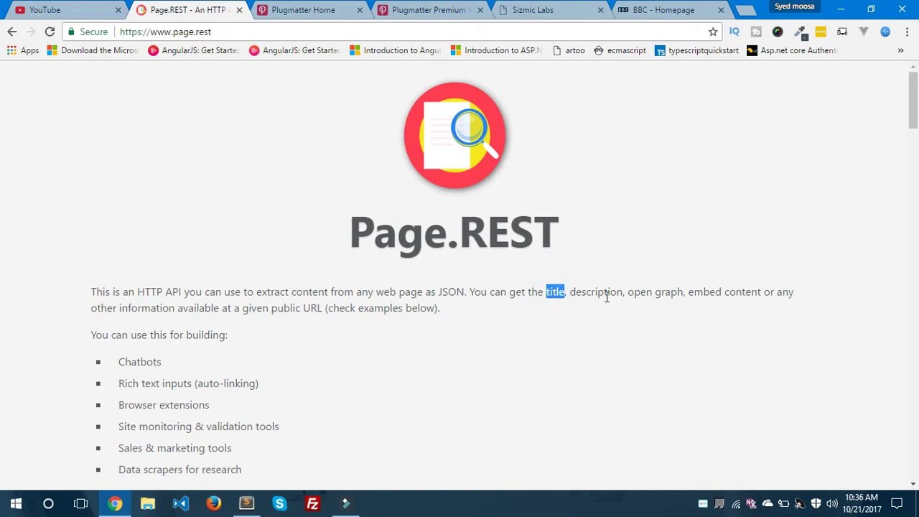
click(641, 292)
drag(628, 293, 705, 297)
triple_click(706, 298)
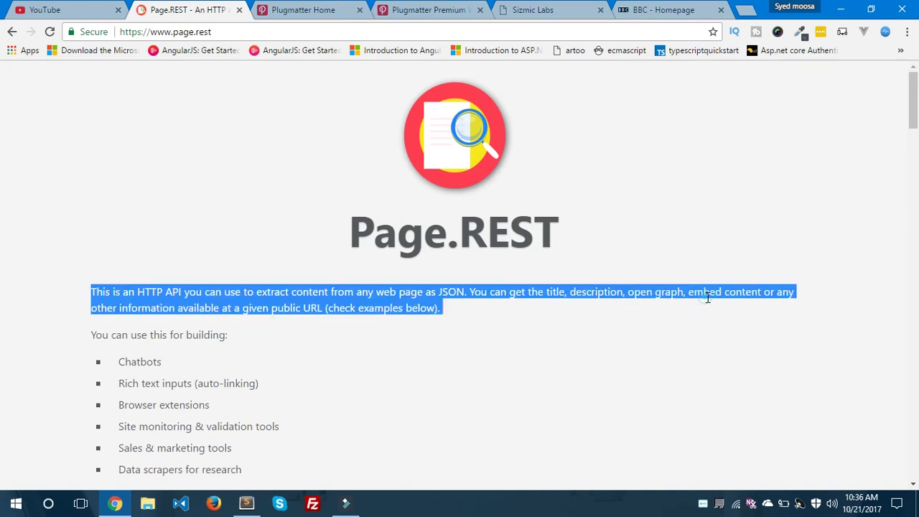
click(622, 313)
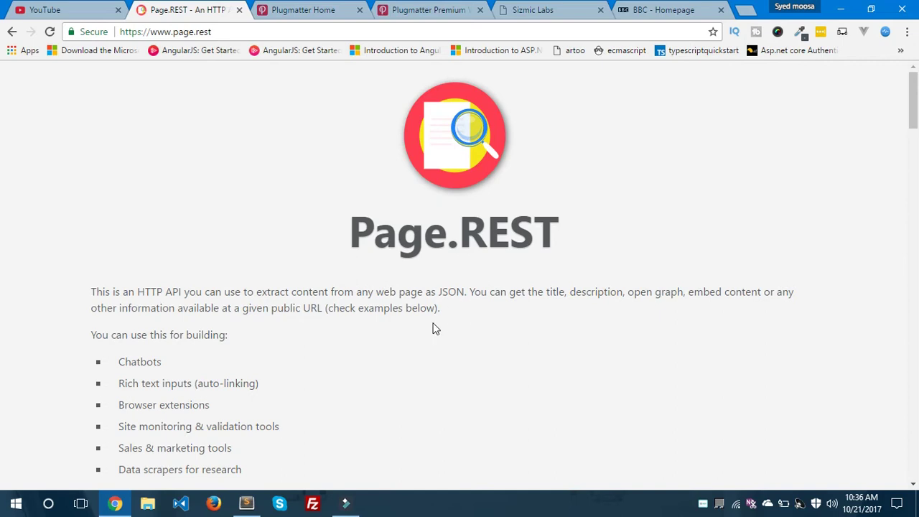
scroll(403, 316, down, 3)
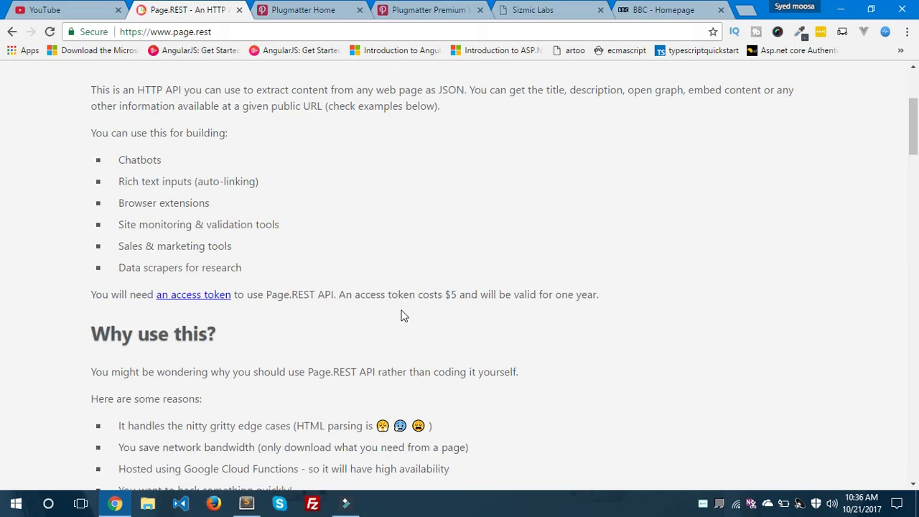
scroll(403, 316, down, 3)
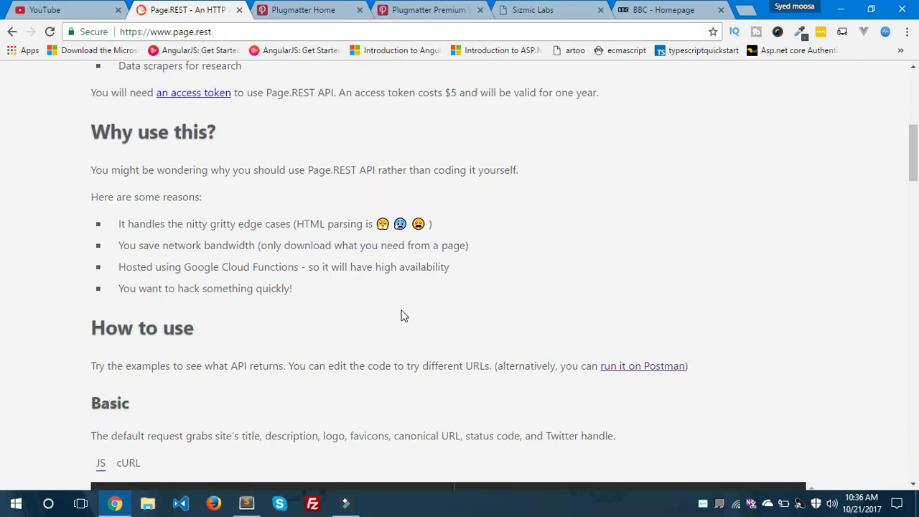
scroll(402, 315, up, 1)
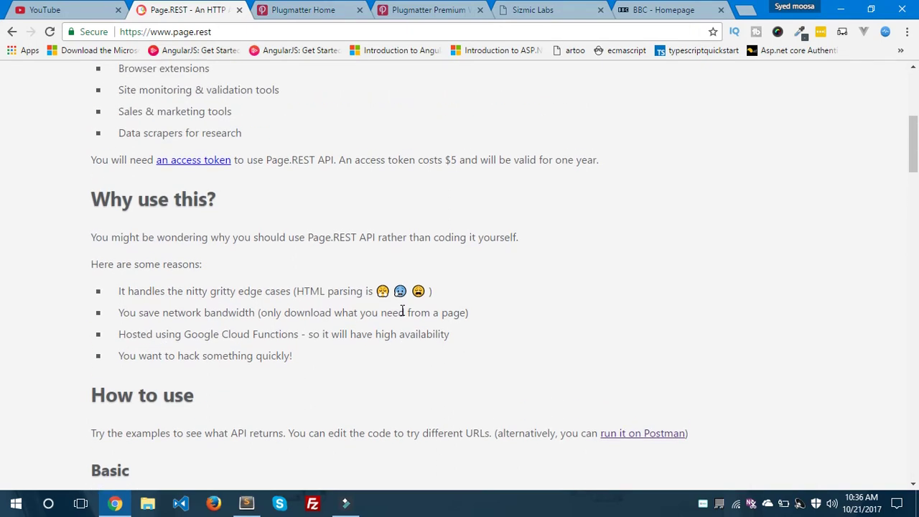
- Open the access token sign-up form separately, review its fee and validity terms, and close it
middle_click(195, 161)
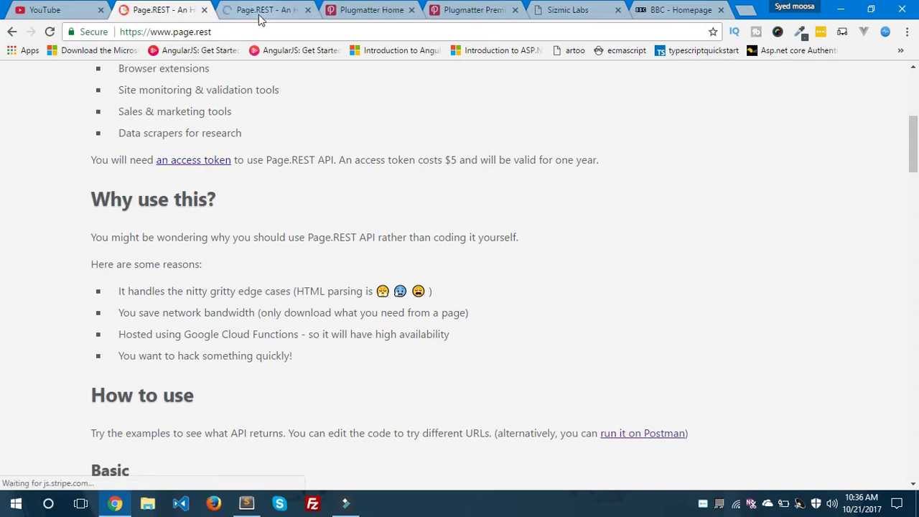
click(258, 15)
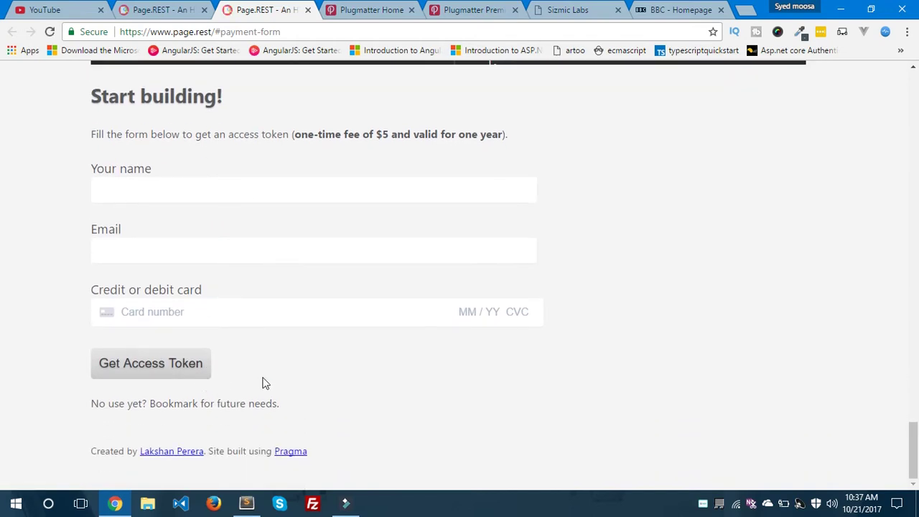
drag(294, 134, 513, 137)
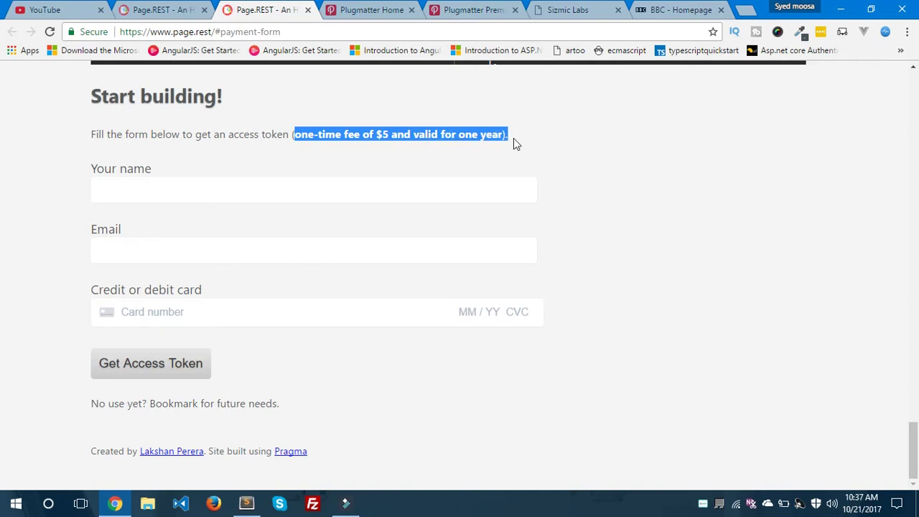
click(513, 138)
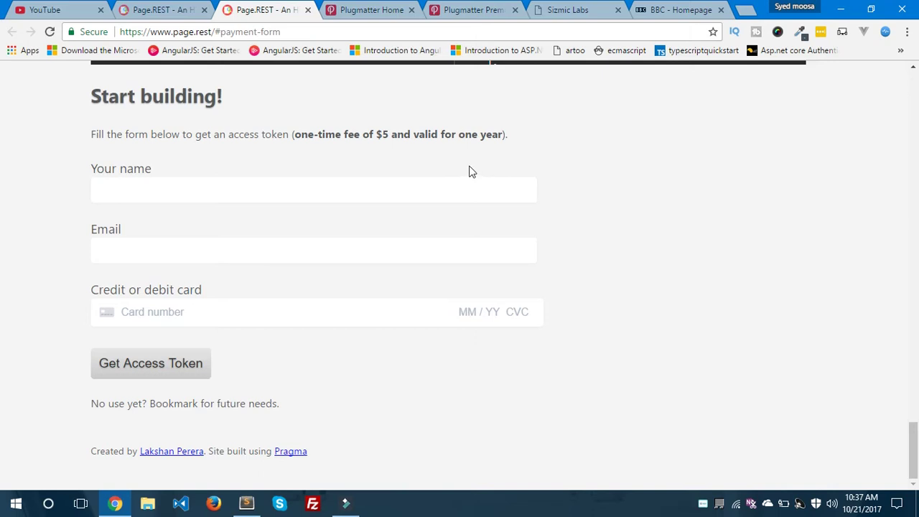
key(ctrl+w)
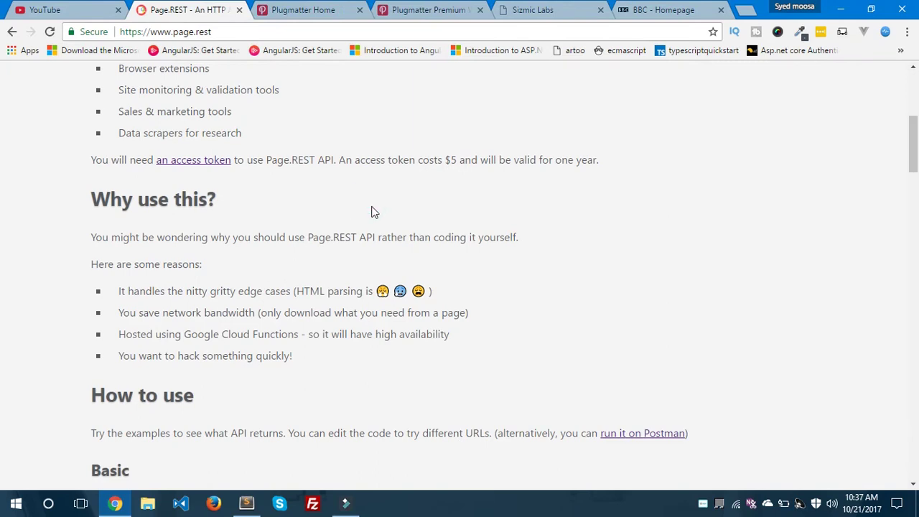
- Look through the plugins presented on the Plugmatter home page
click(294, 16)
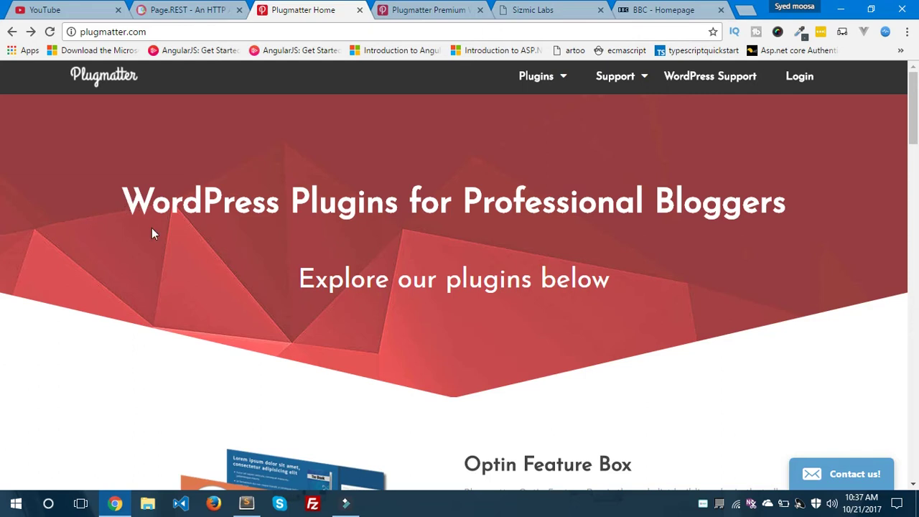
scroll(203, 294, down, 1)
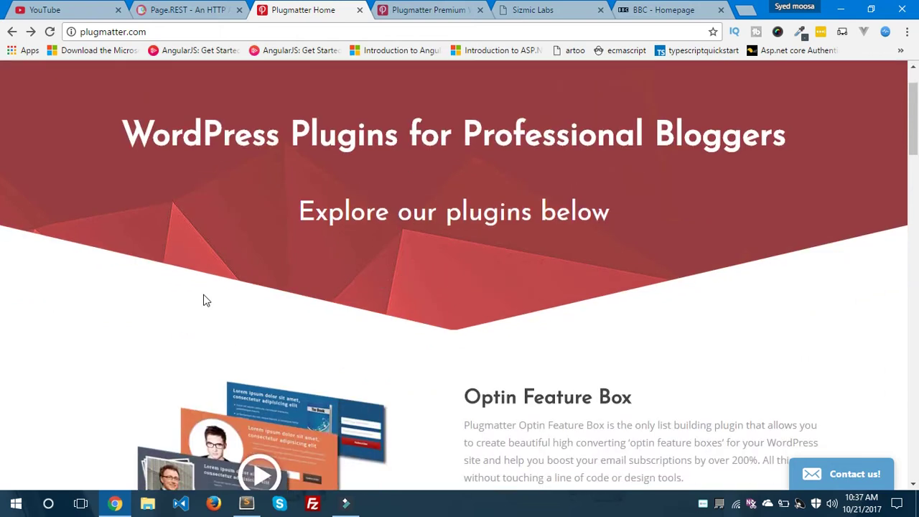
scroll(204, 300, down, 6)
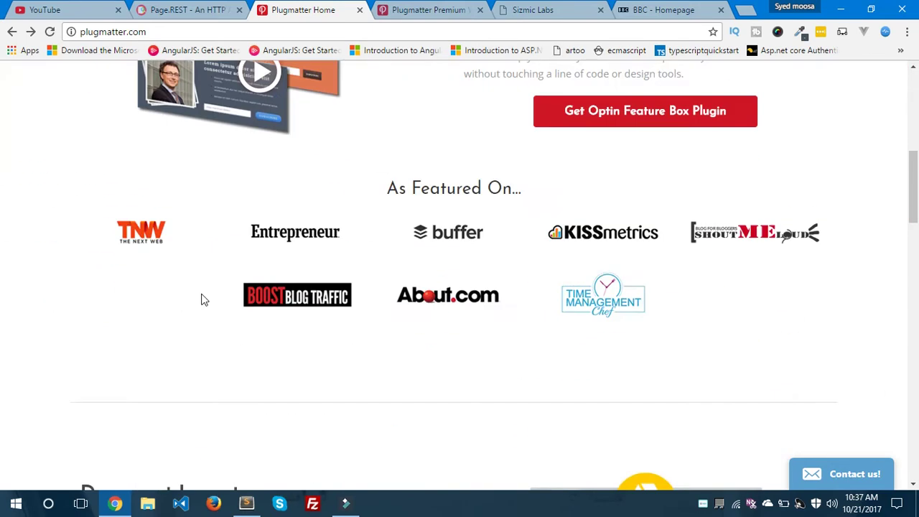
scroll(203, 300, down, 4)
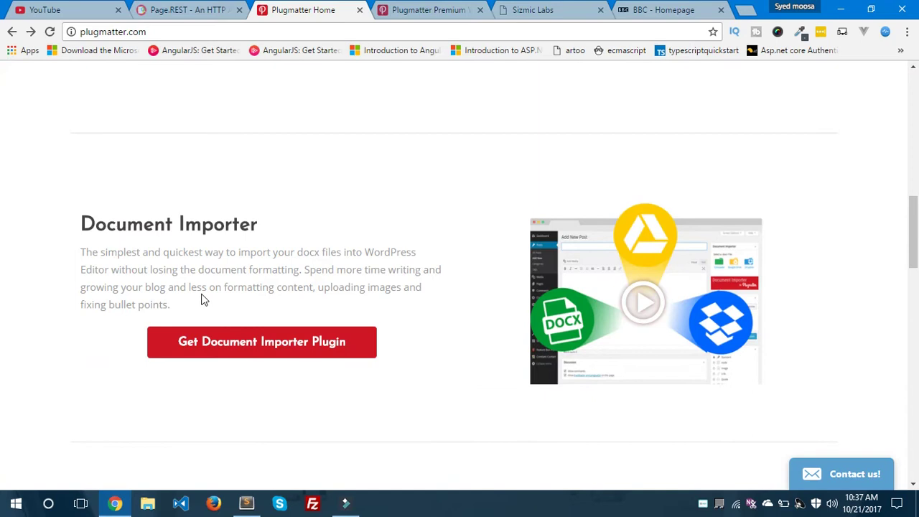
scroll(201, 296, up, 11)
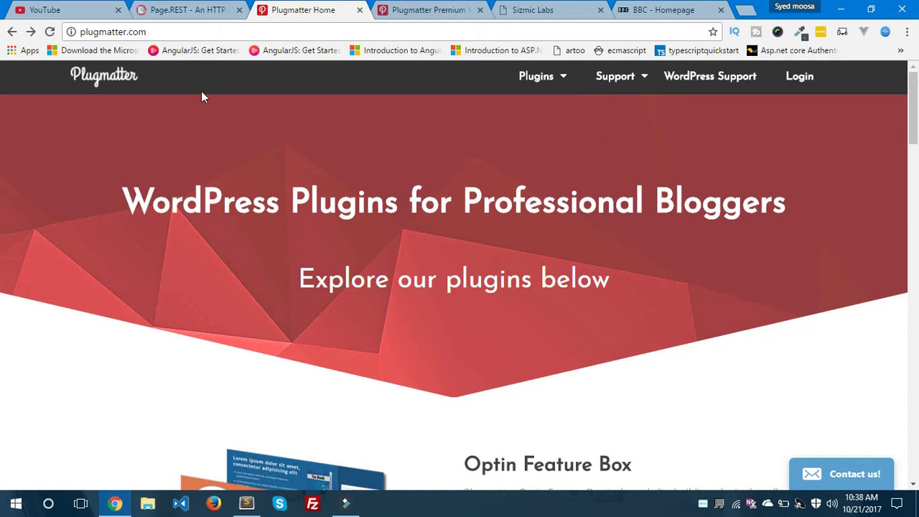
- Examine the team member profiles on Plugmatter's Premium WordPress Support page
click(404, 13)
scroll(340, 179, up, 5)
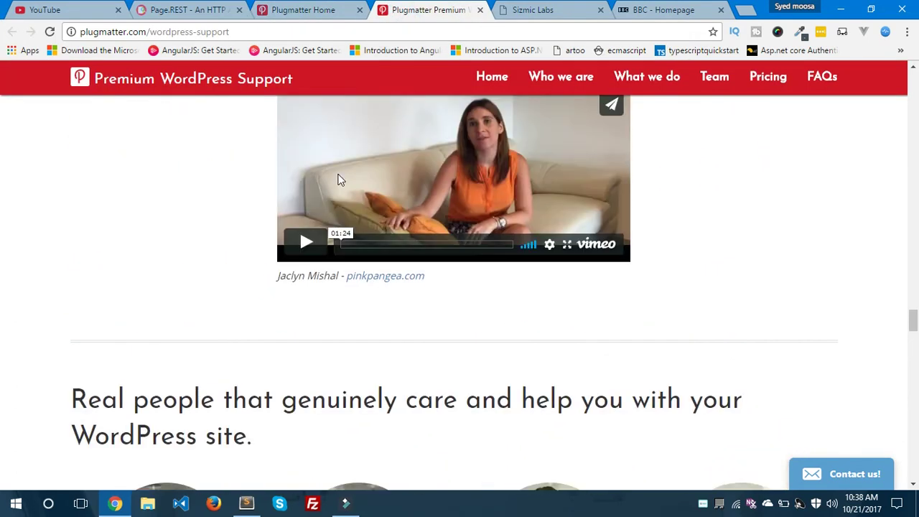
scroll(340, 179, down, 2)
scroll(337, 183, down, 2)
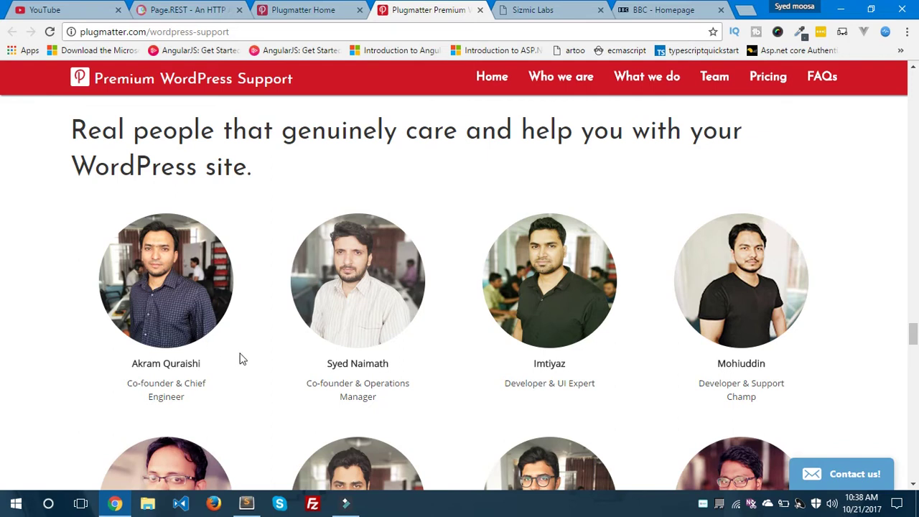
scroll(241, 359, down, 3)
scroll(240, 359, down, 1)
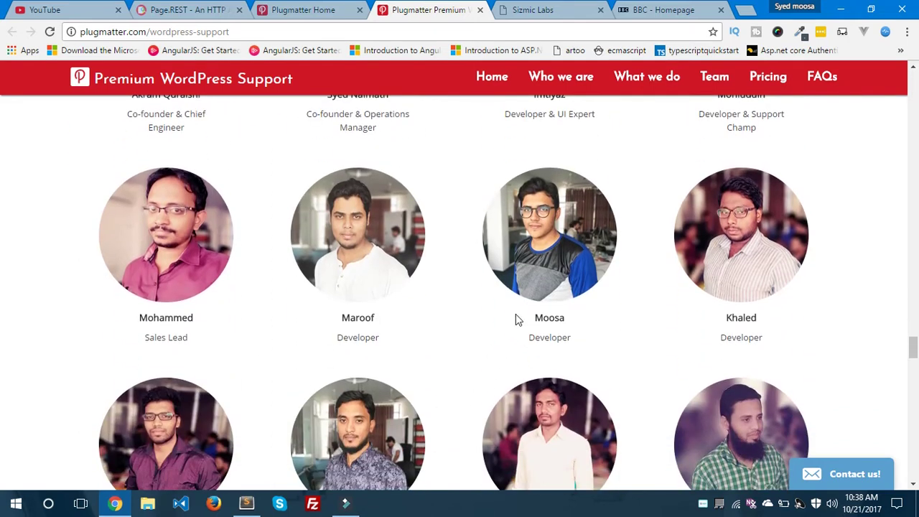
drag(528, 318, 583, 336)
click(584, 337)
scroll(553, 339, down, 3)
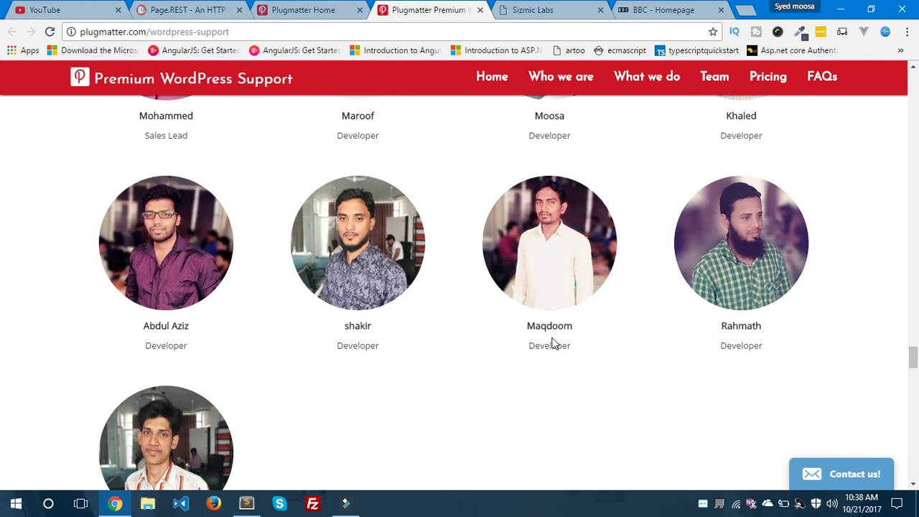
scroll(552, 343, up, 3)
scroll(551, 338, up, 3)
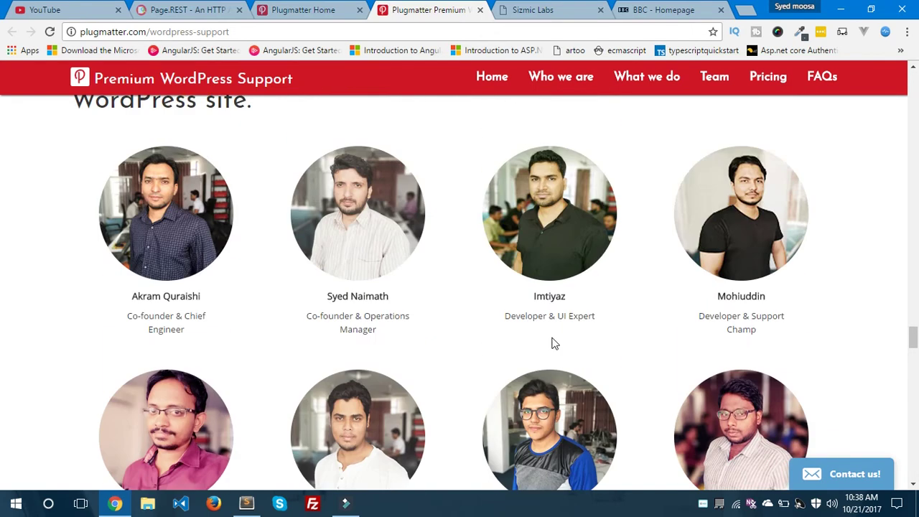
scroll(552, 343, down, 2)
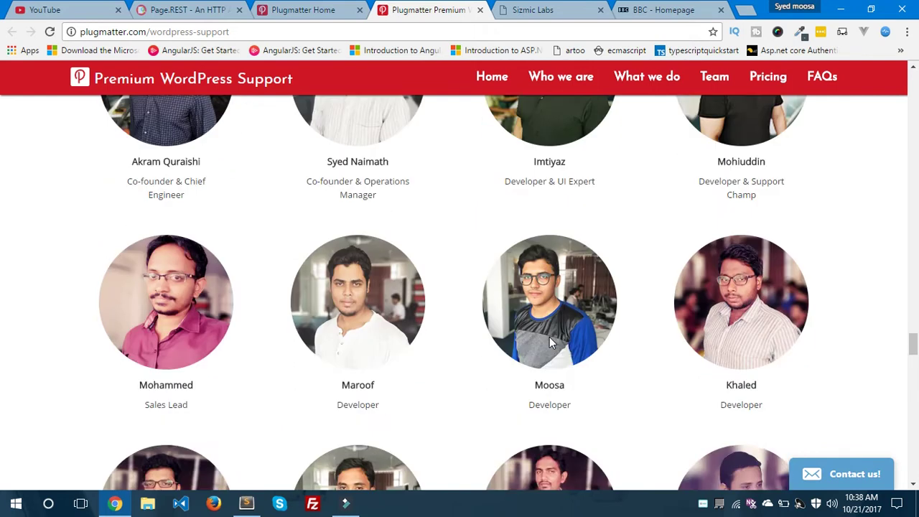
scroll(549, 336, up, 4)
scroll(548, 336, down, 2)
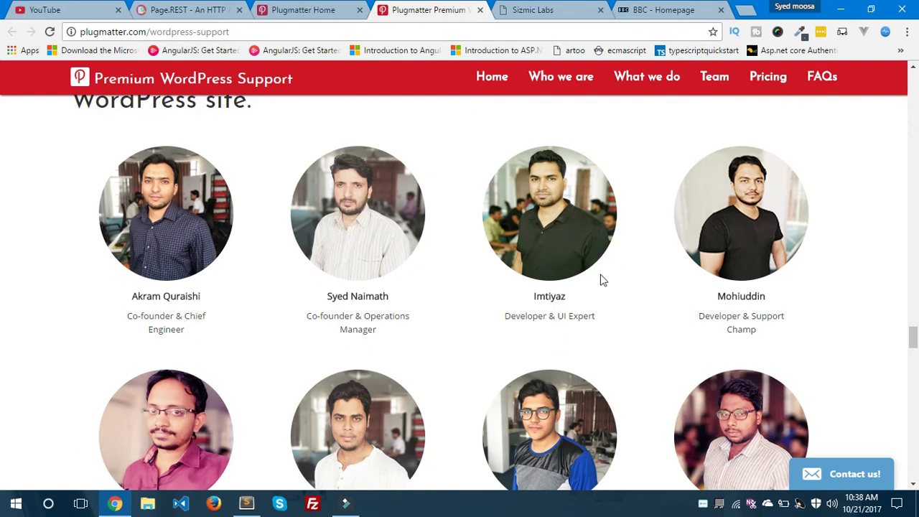
scroll(602, 282, up, 4)
scroll(601, 281, up, 10)
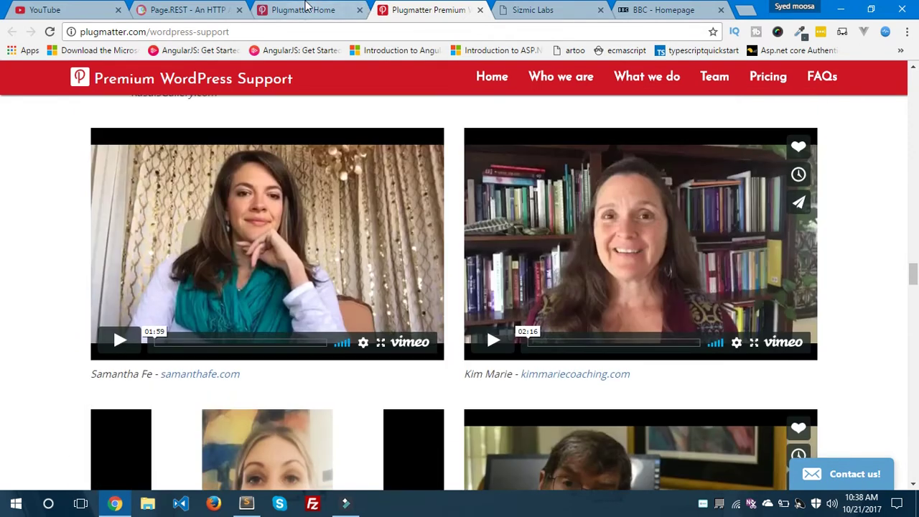
- Copy the Plugmatter home page address and use it to replace the URL in Page.REST's Basic JS example
click(305, 10)
click(177, 32)
key(ctrl+c)
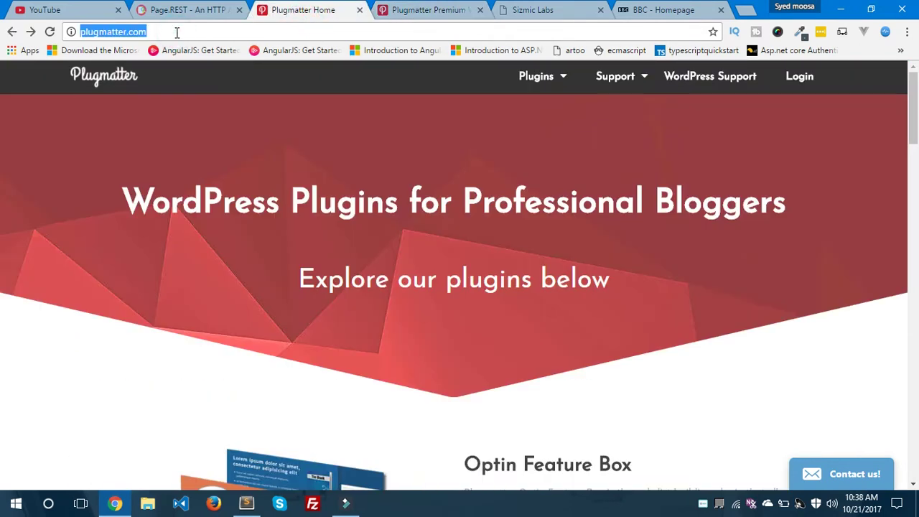
click(188, 10)
scroll(384, 290, down, 3)
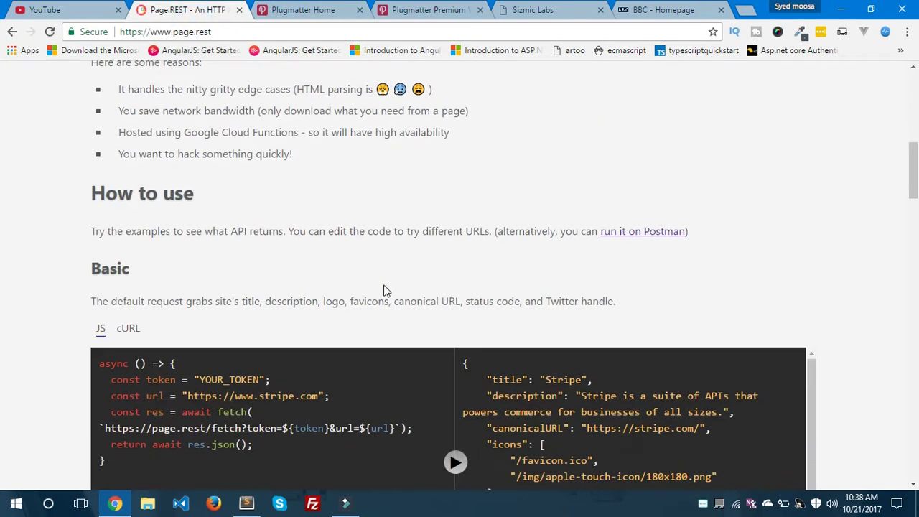
scroll(383, 290, down, 3)
scroll(113, 152, up, 1)
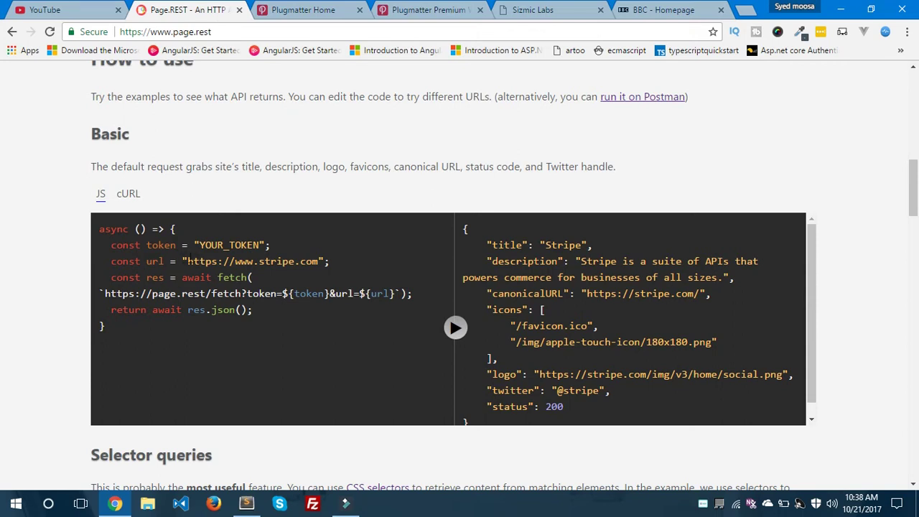
drag(188, 261, 319, 266)
key(ctrl+v)
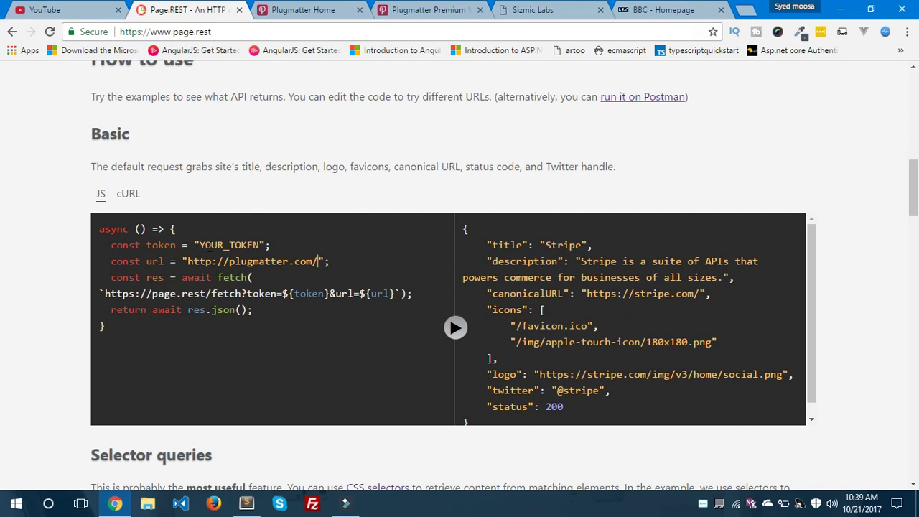
- Examine the token placeholder and the token and url parameters of the fetch request in the Basic example
double_click(237, 245)
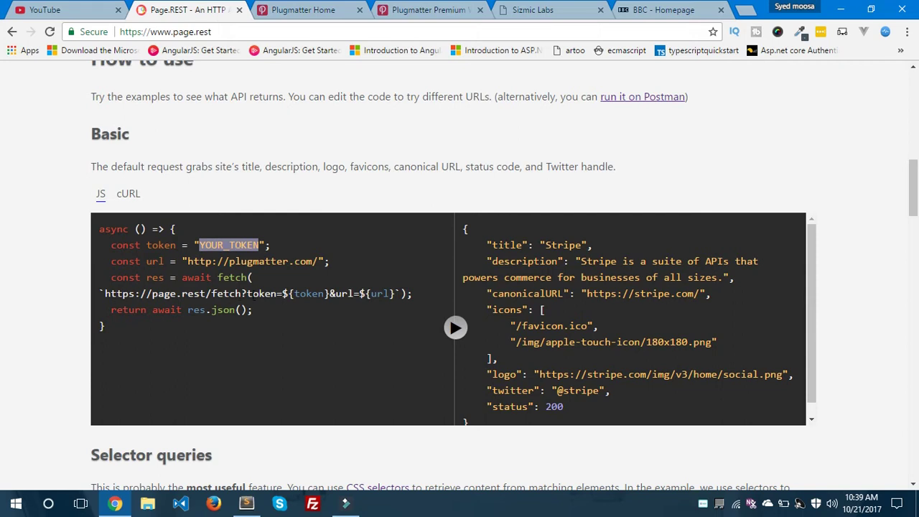
double_click(262, 293)
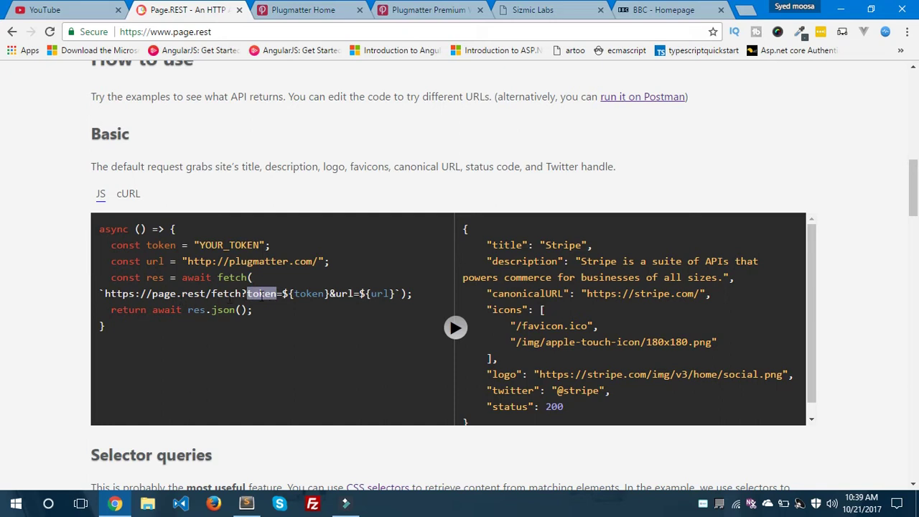
double_click(309, 292)
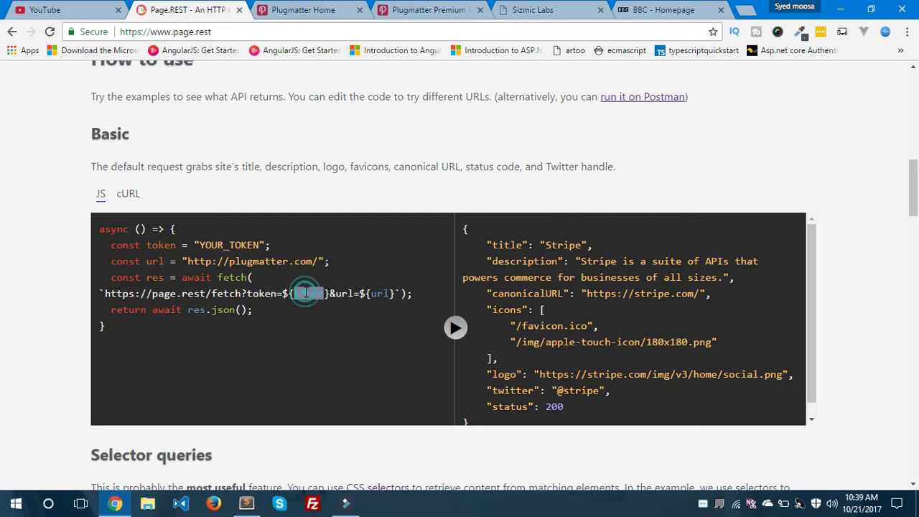
click(347, 295)
double_click(376, 294)
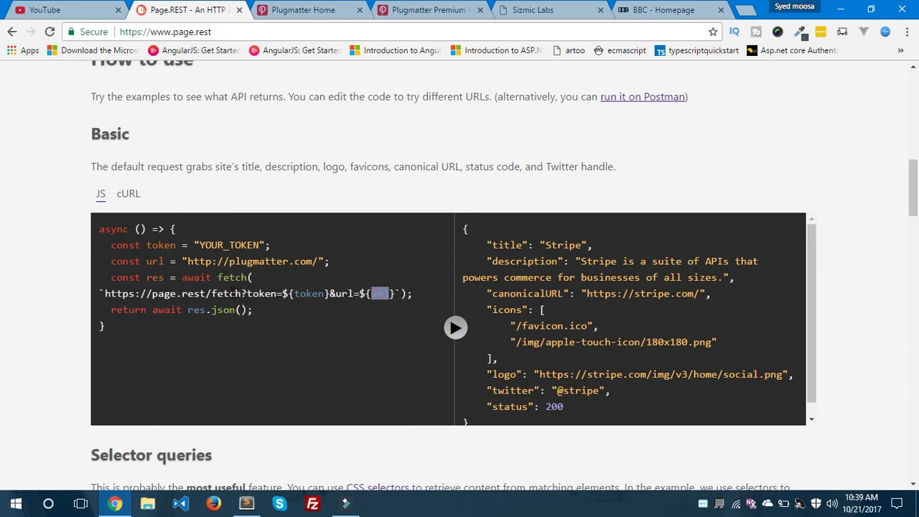
click(454, 329)
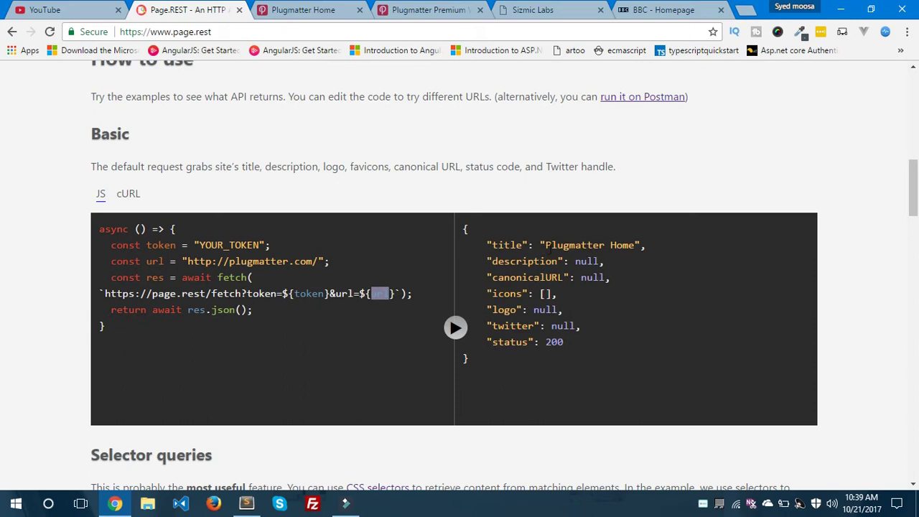
drag(545, 246, 575, 246)
drag(631, 245, 639, 245)
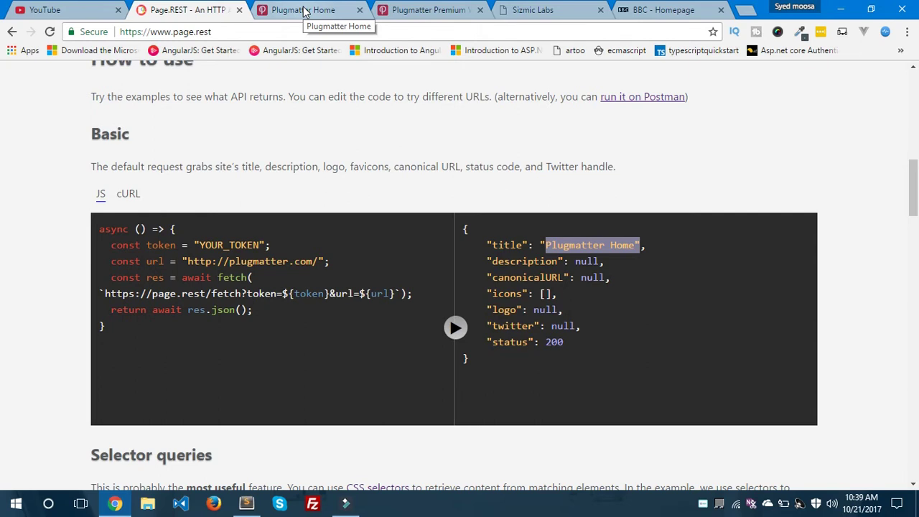
double_click(579, 261)
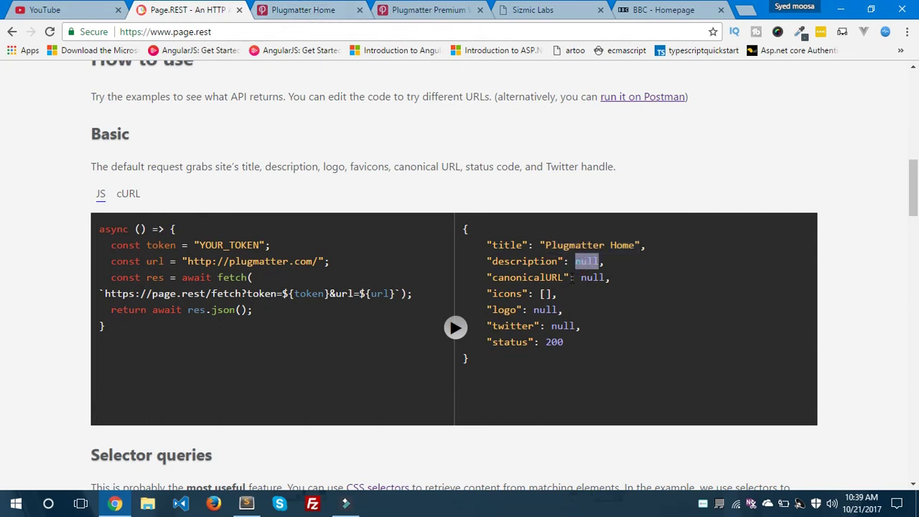
- Inspect the status field in the Basic example's JSON response
triple_click(553, 342)
click(554, 342)
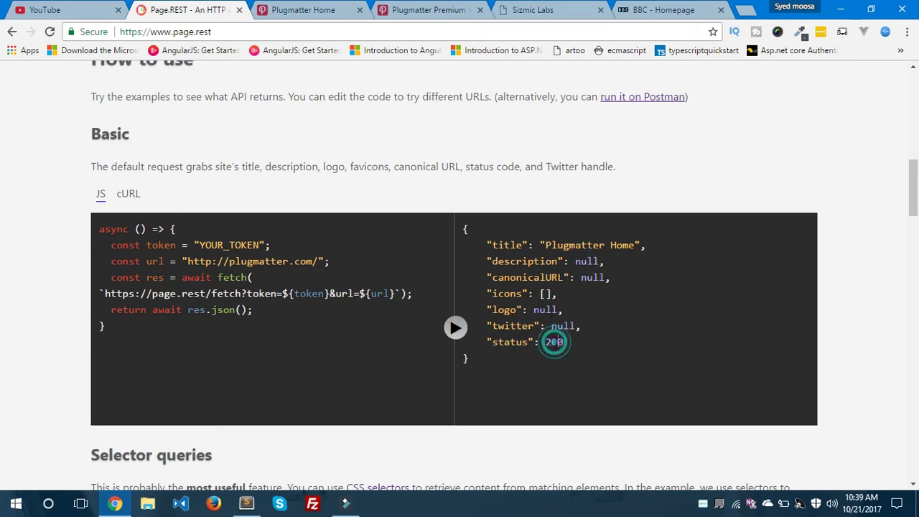
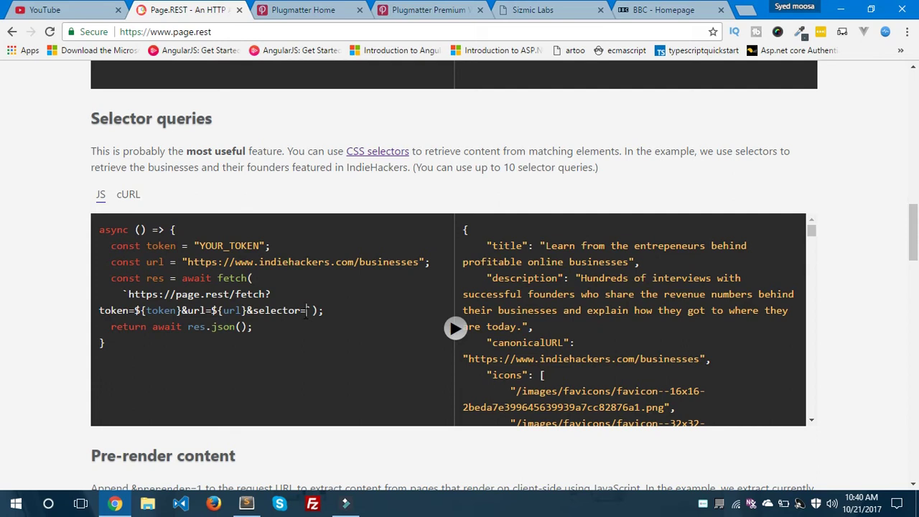
text(.)
text(home_cta_btns)
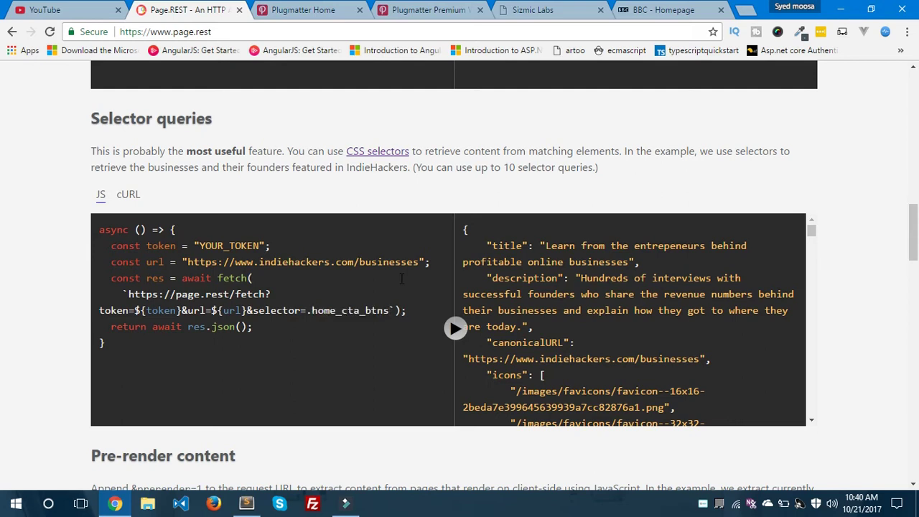
scroll(386, 283, up, 5)
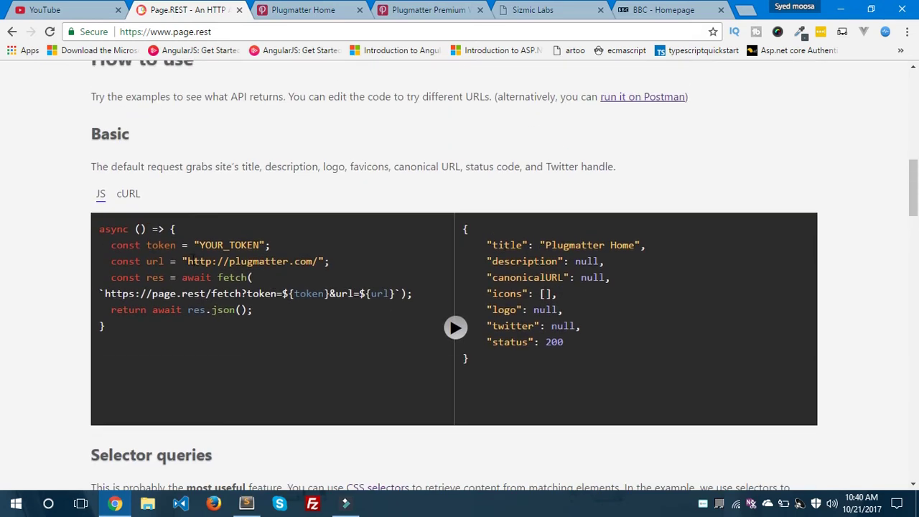
drag(188, 262, 320, 265)
key(ctrl+c)
scroll(391, 359, down, 5)
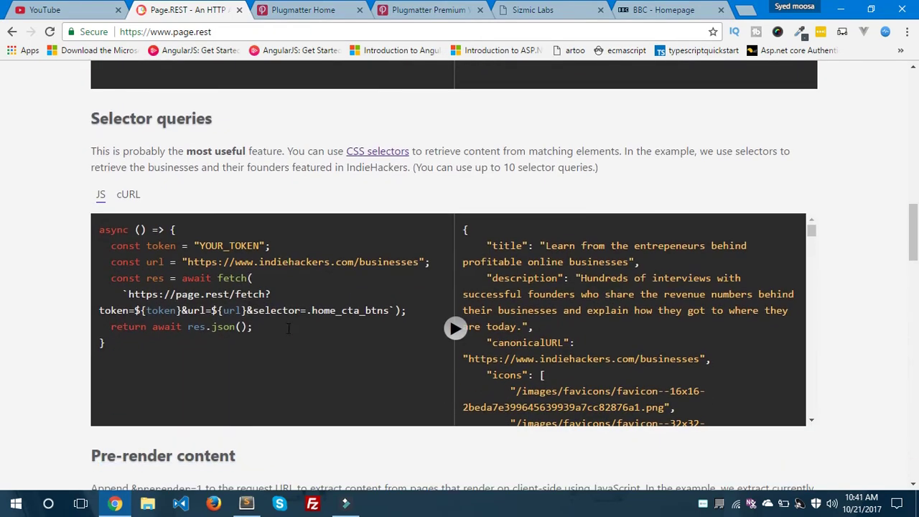
drag(187, 261, 418, 262)
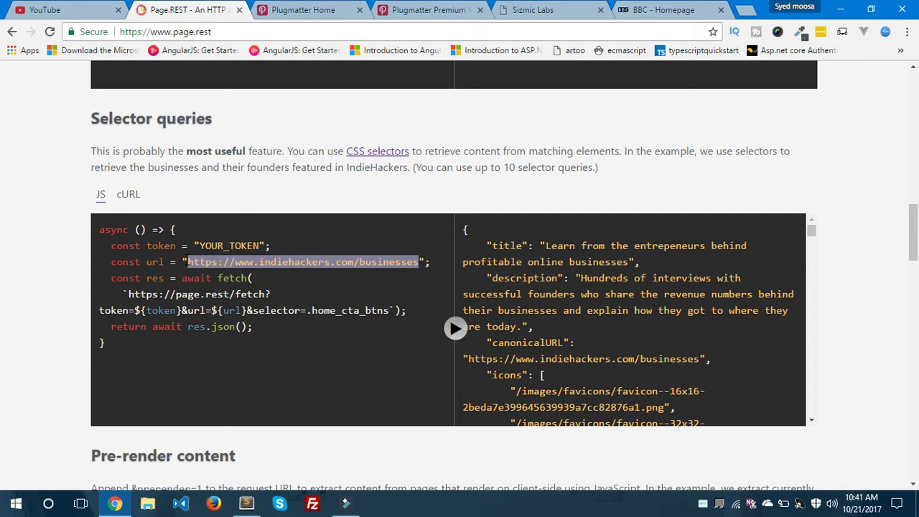
key(ctrl+v)
- Run the Selector queries example and inspect the selectors object and the first .home_cta_btns text entry in the response
click(302, 10)
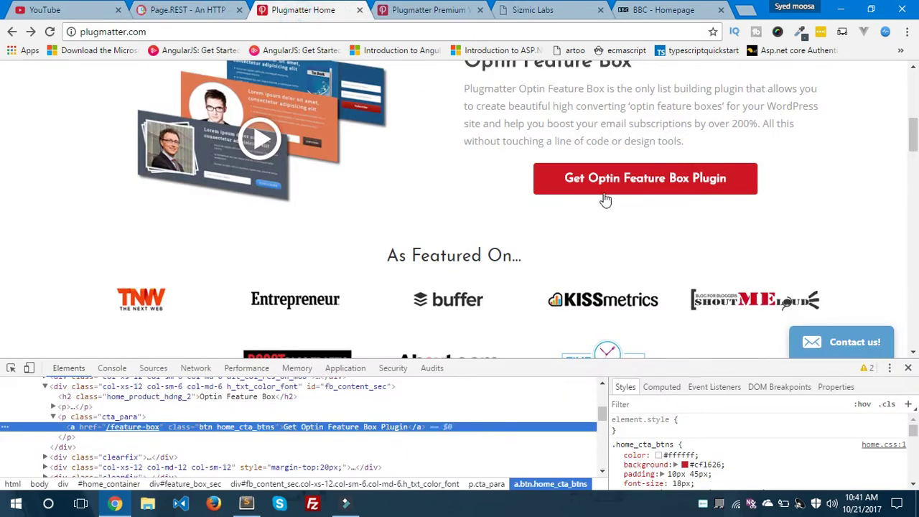
click(171, 7)
click(455, 328)
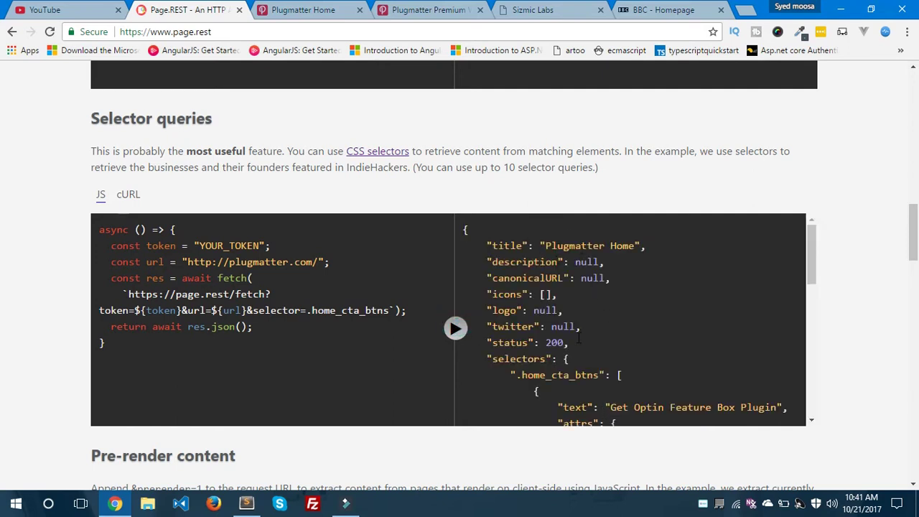
scroll(577, 339, down, 1)
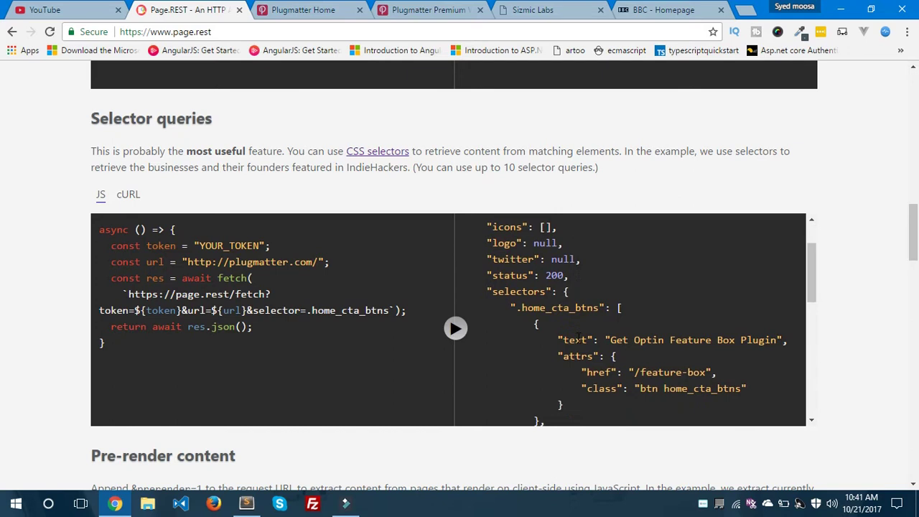
double_click(513, 292)
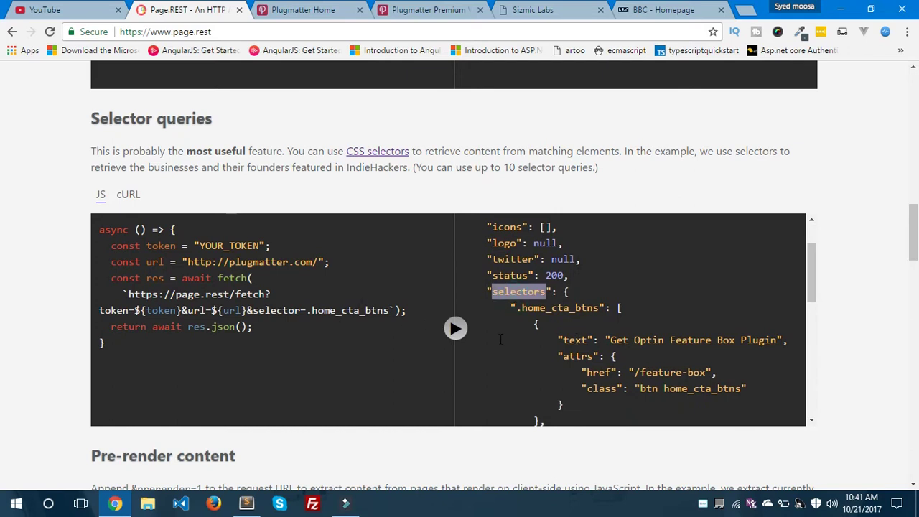
scroll(500, 339, down, 1)
double_click(574, 273)
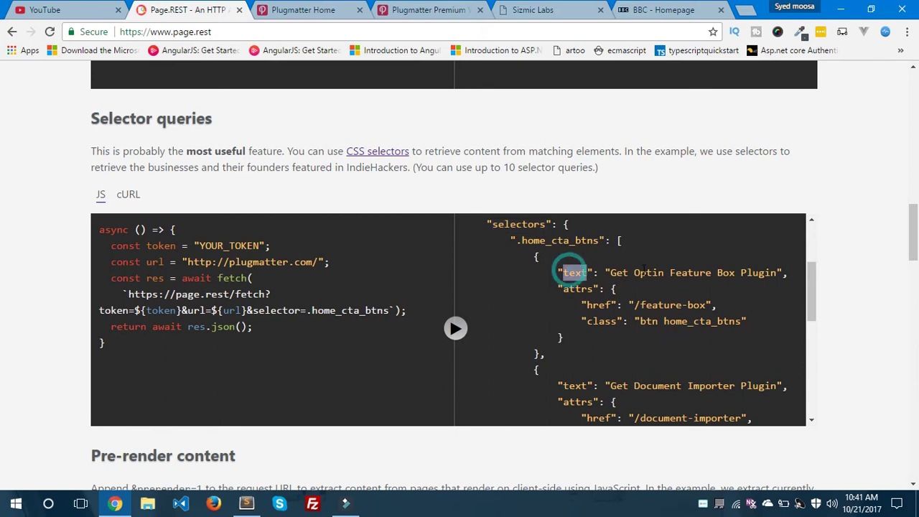
- Compare the first result's text and href with the Get Optin Feature Box Plugin button and its markup on Plugmatter's home page
click(305, 10)
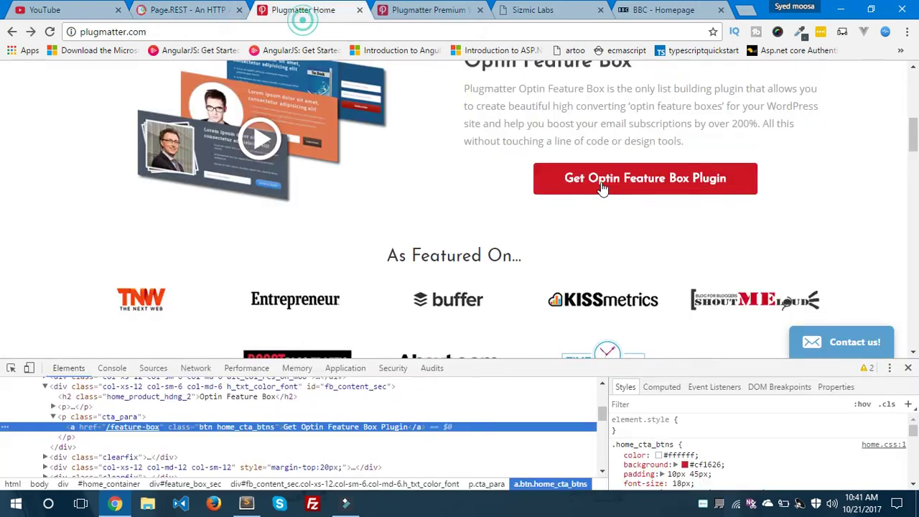
click(176, 12)
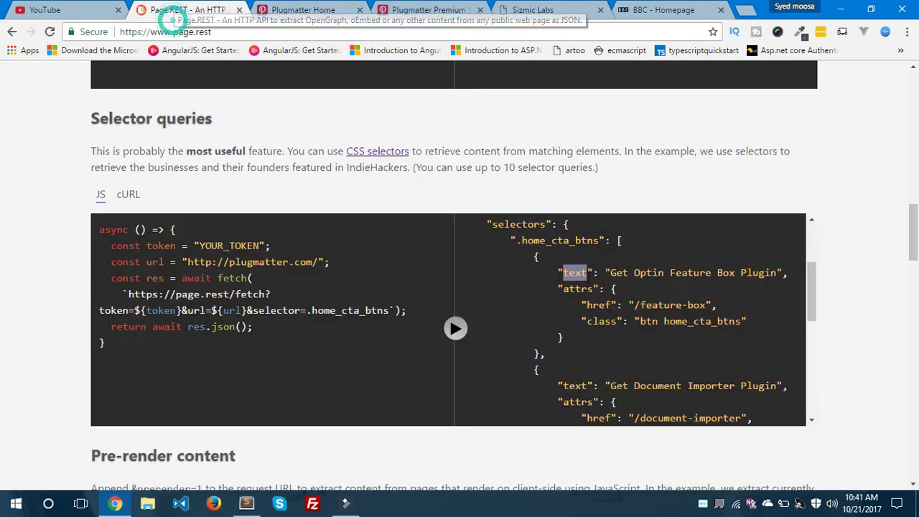
double_click(603, 305)
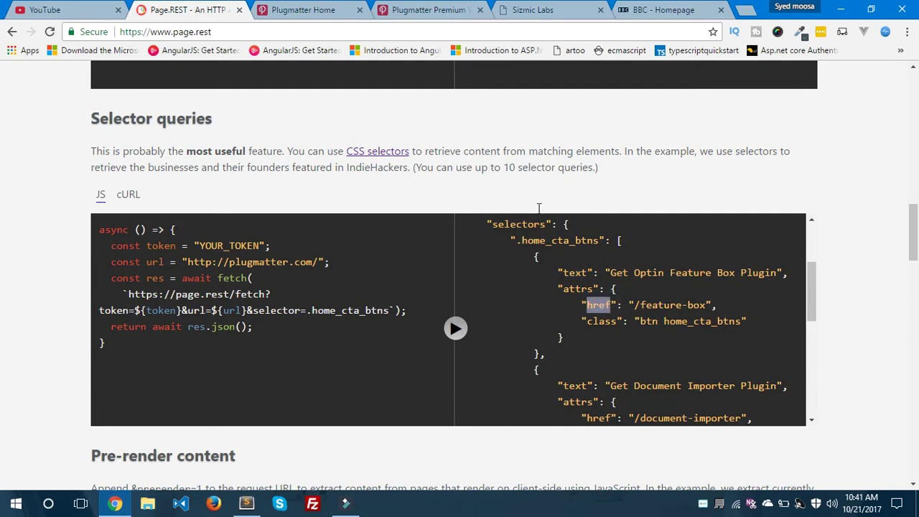
click(316, 10)
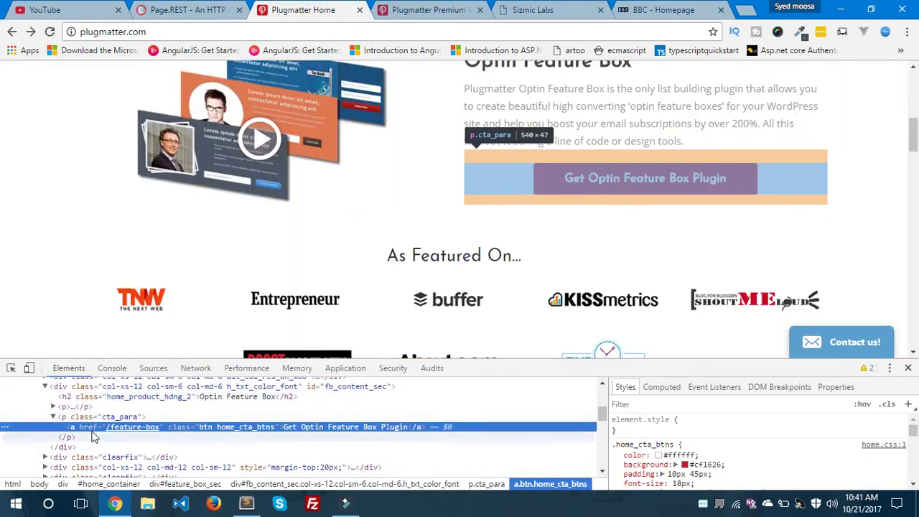
double_click(86, 427)
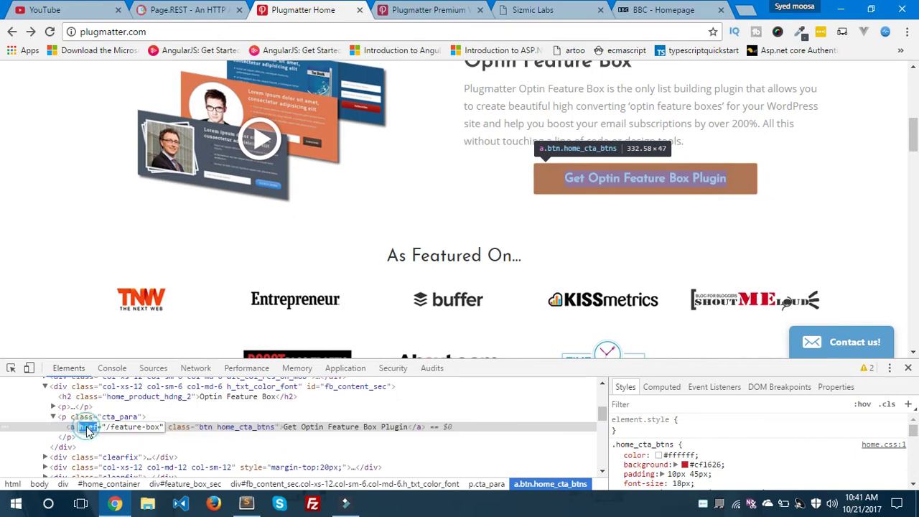
click(183, 12)
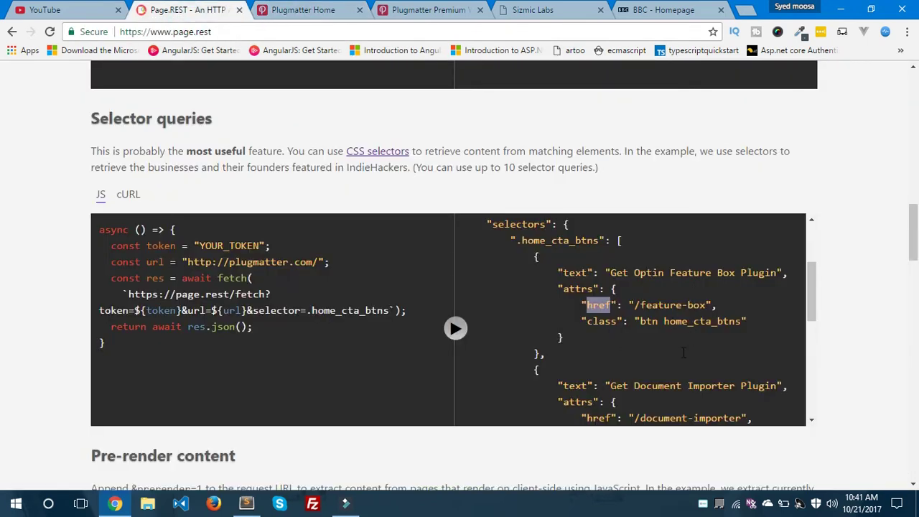
- Review the remaining .home_cta_btns entries in the Selector queries JSON response
scroll(682, 352, down, 5)
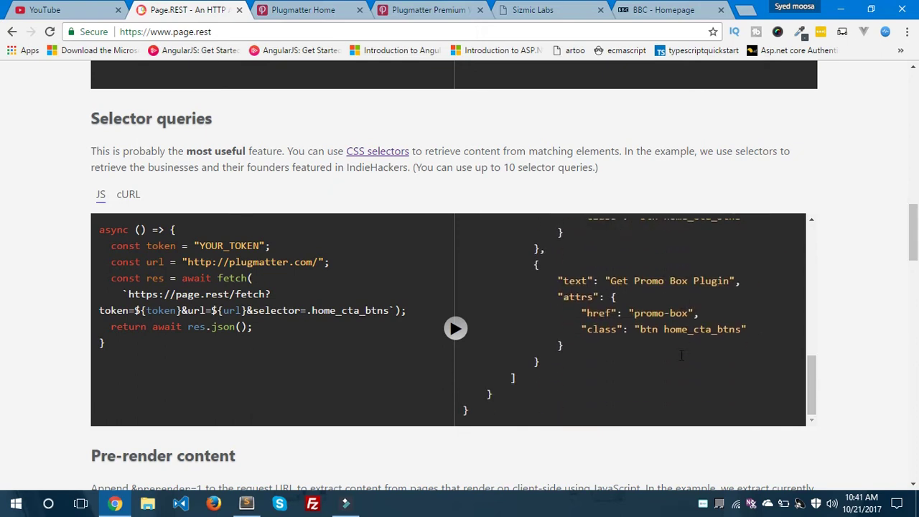
scroll(683, 356, down, 4)
scroll(670, 200, up, 5)
scroll(718, 280, up, 3)
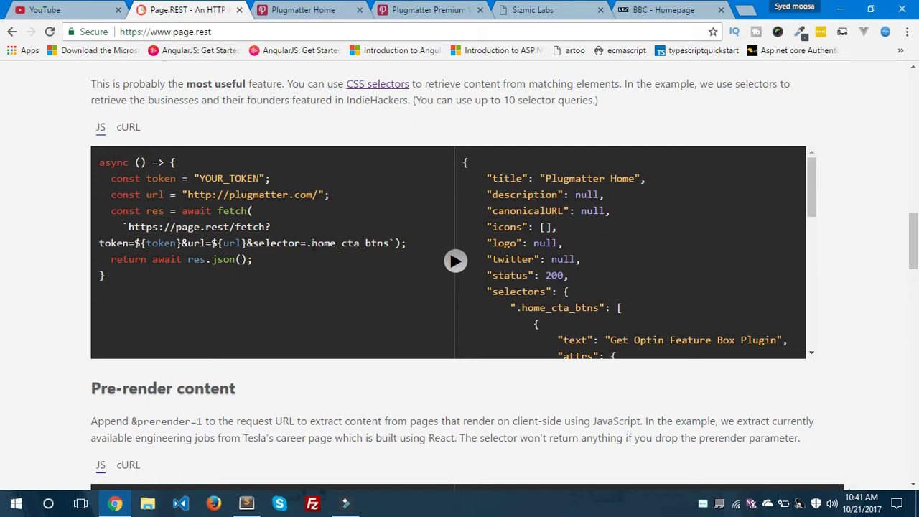
scroll(313, 244, up, 1)
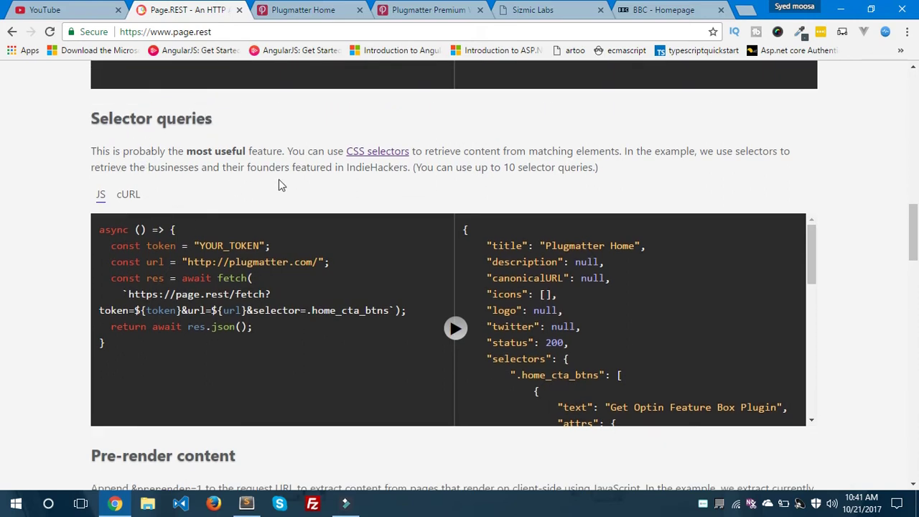
- Open the linked CSS selectors reference in a new tab and examine the selector types, including combinators and multiple selectors
middle_click(371, 155)
click(275, 12)
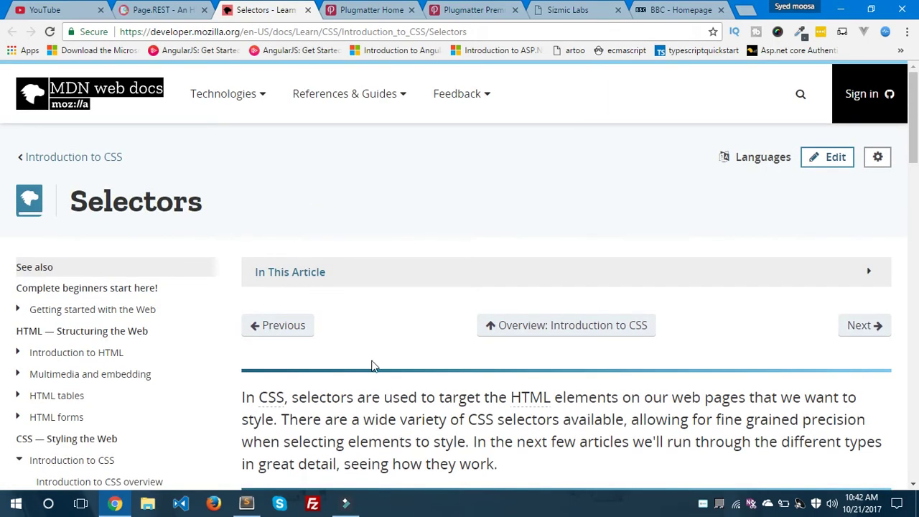
scroll(375, 364, down, 8)
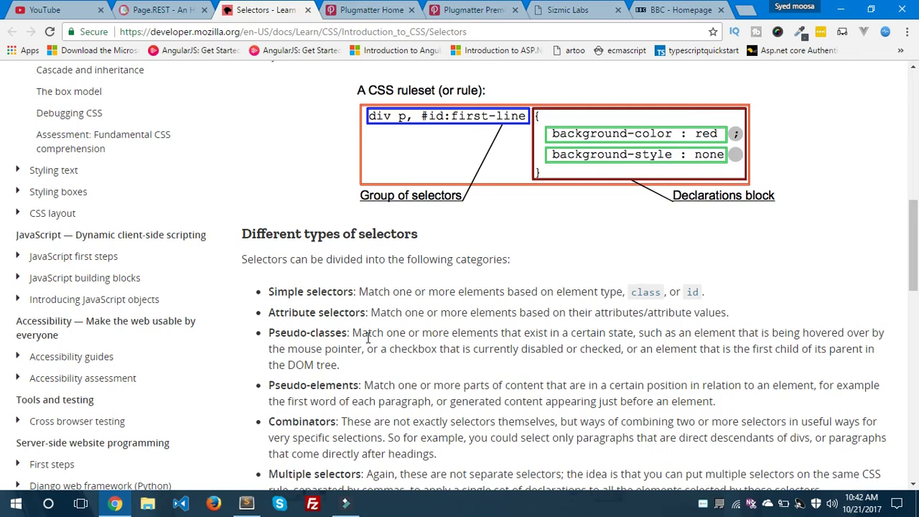
click(353, 9)
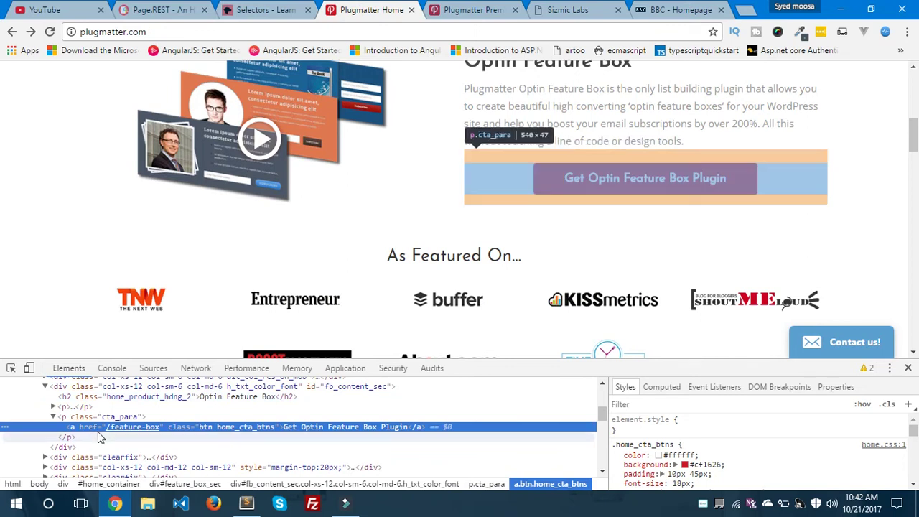
click(262, 8)
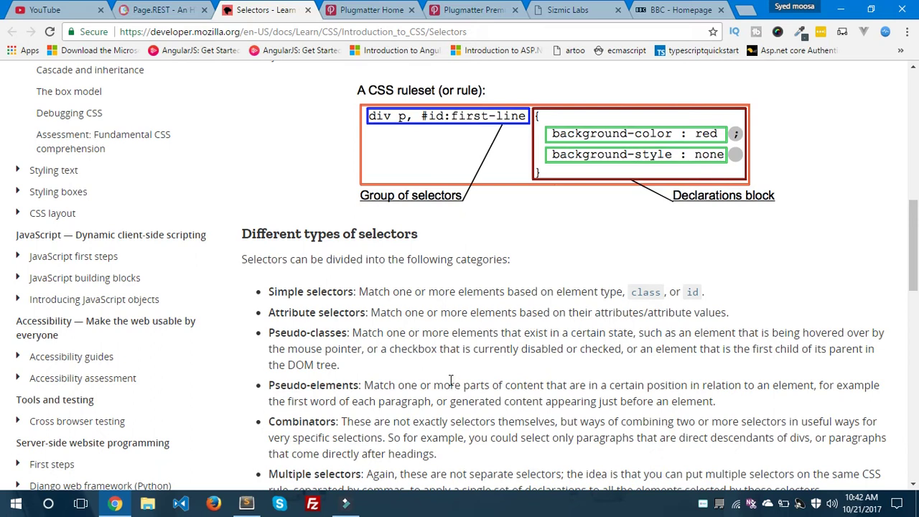
scroll(451, 380, down, 1)
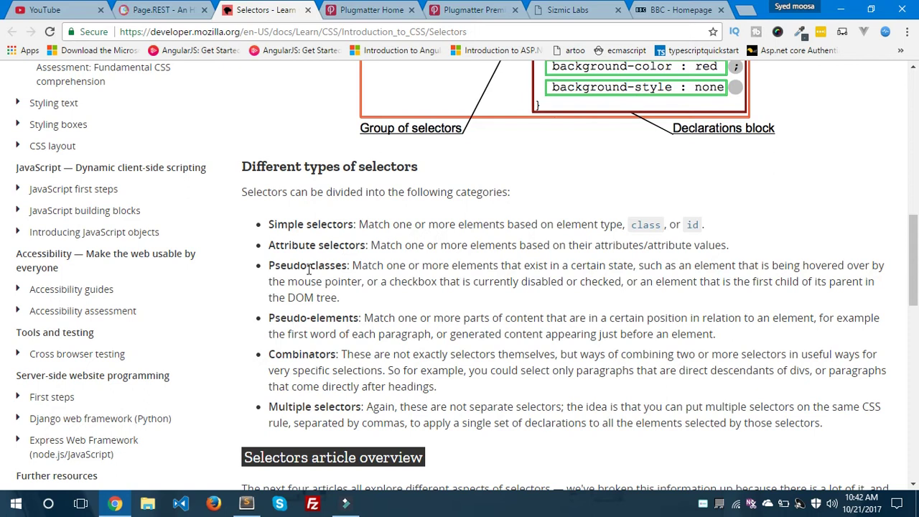
double_click(329, 353)
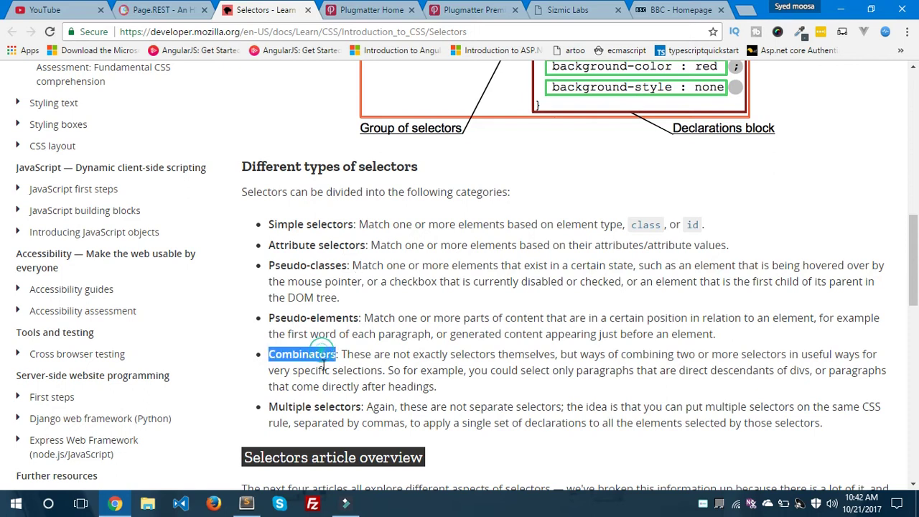
double_click(329, 406)
double_click(310, 407)
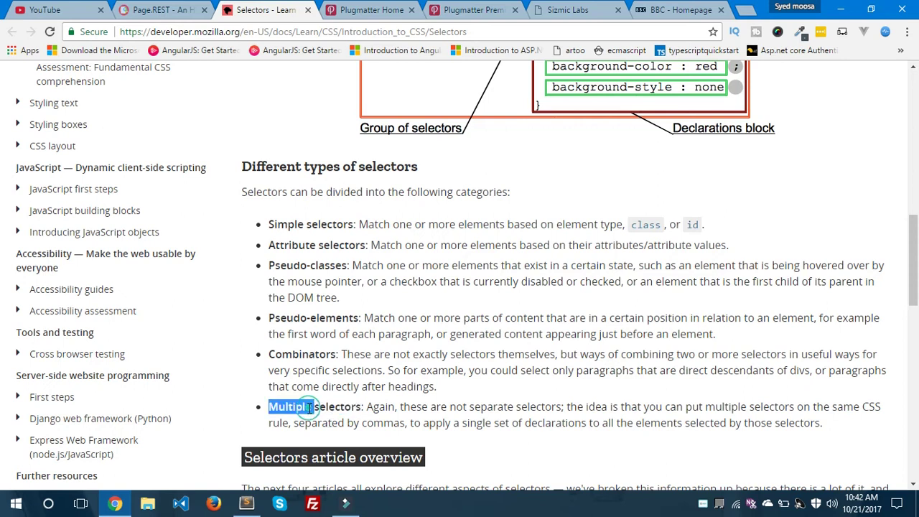
- Append a second selector parameter, &selector=., after .home_cta_btns in the Selector queries example's fetch URL
click(161, 10)
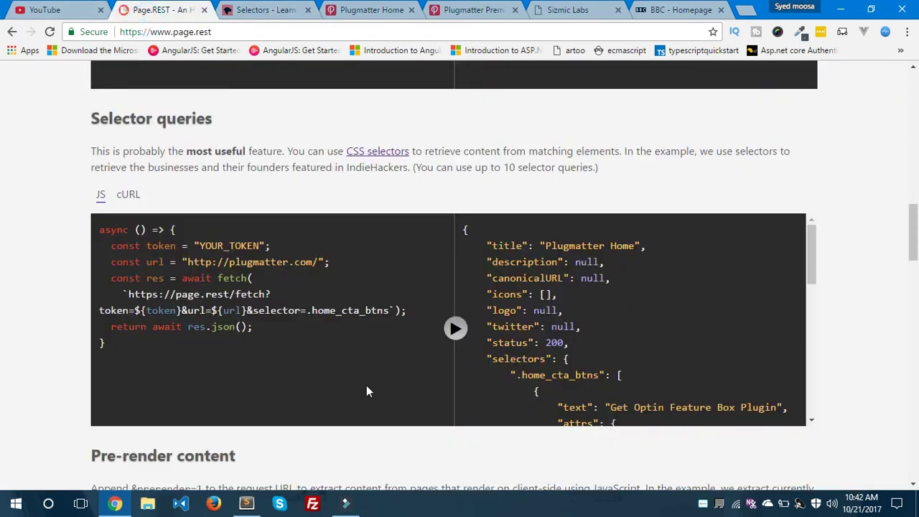
click(389, 314)
text(&selecto)
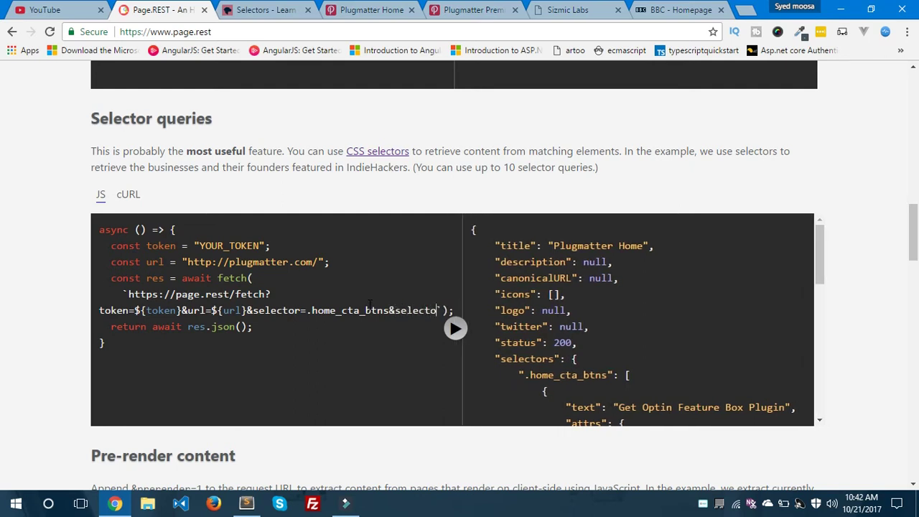
text(r)
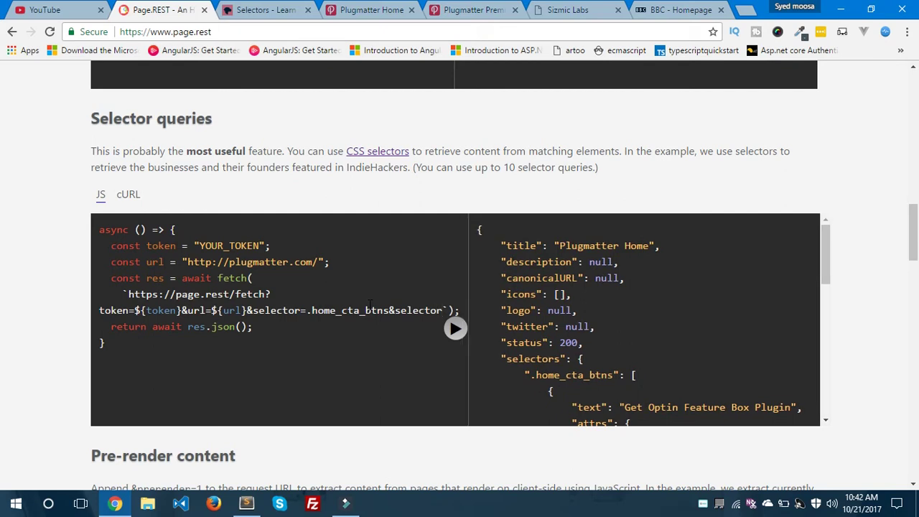
text(=)
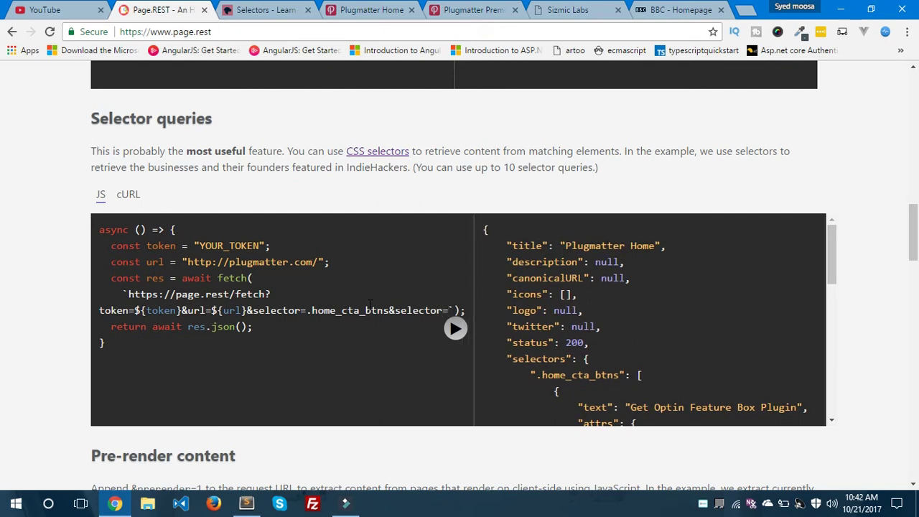
text(.)
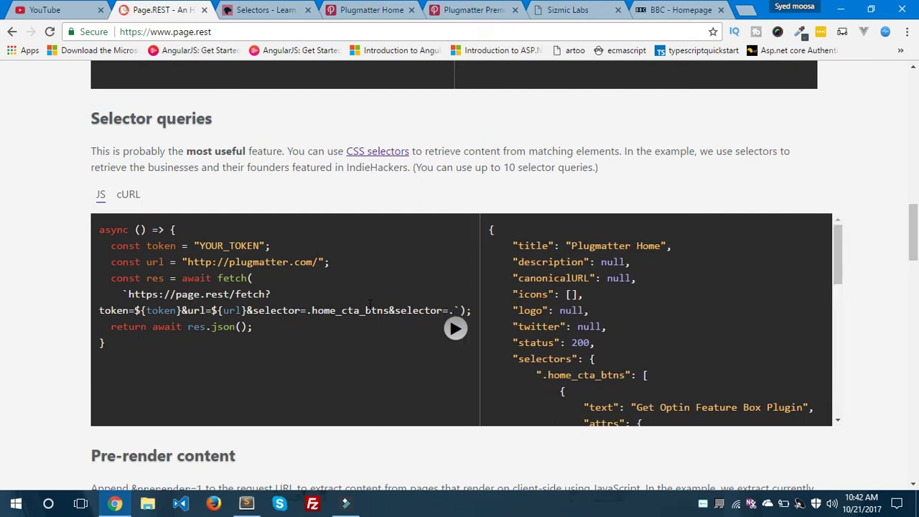
- Inspect the Get Pricing Table Plugin button's markup on Plugmatter's home page to check its class
click(381, 10)
scroll(558, 334, down, 3)
scroll(559, 334, down, 3)
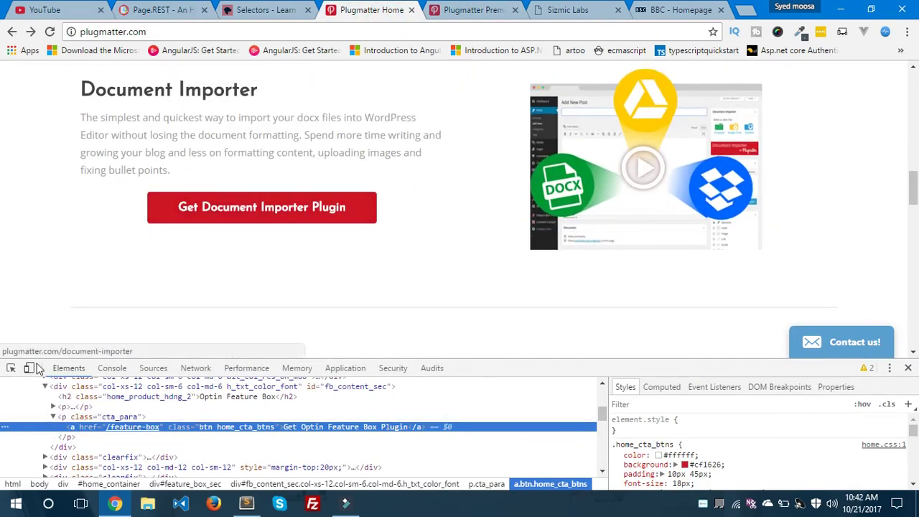
scroll(595, 230, down, 5)
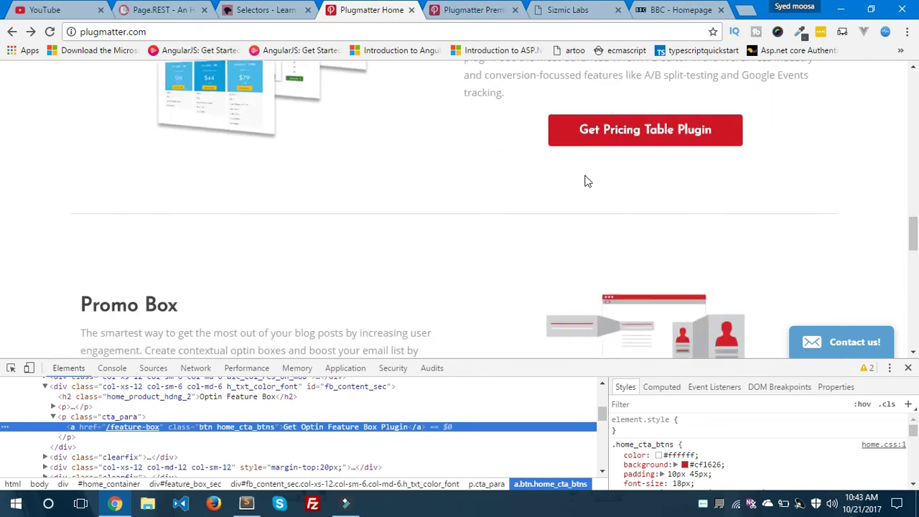
click(10, 367)
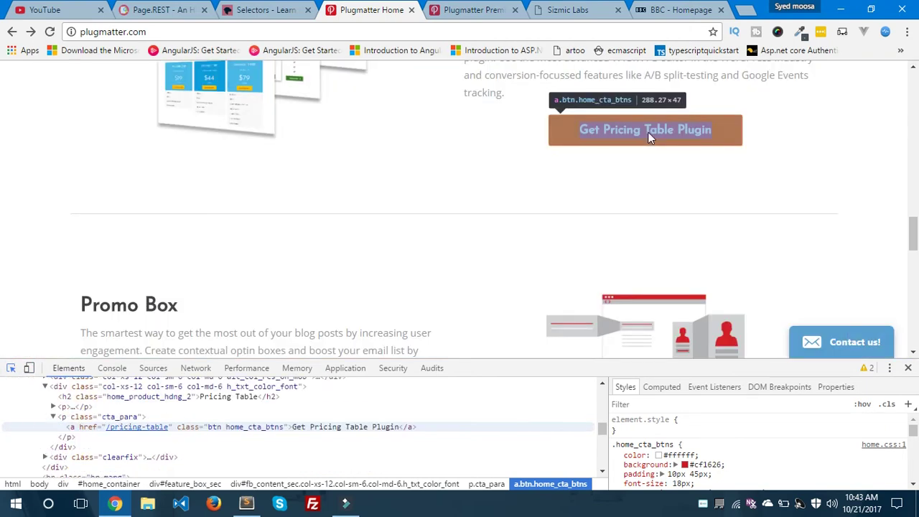
click(648, 137)
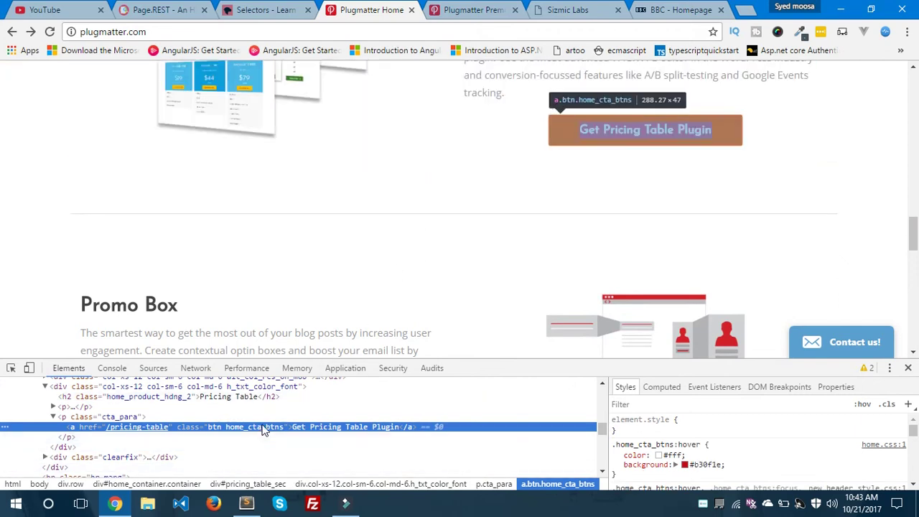
- Inspect the Contact Support button on Plugmatter's home page and copy its real_green_cta_btns class name from the markup
scroll(332, 299, down, 6)
scroll(333, 299, up, 1)
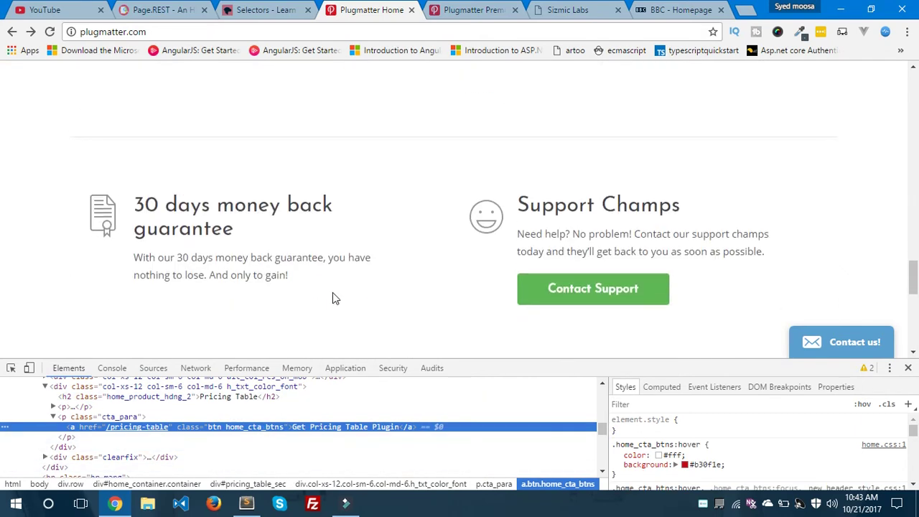
click(11, 368)
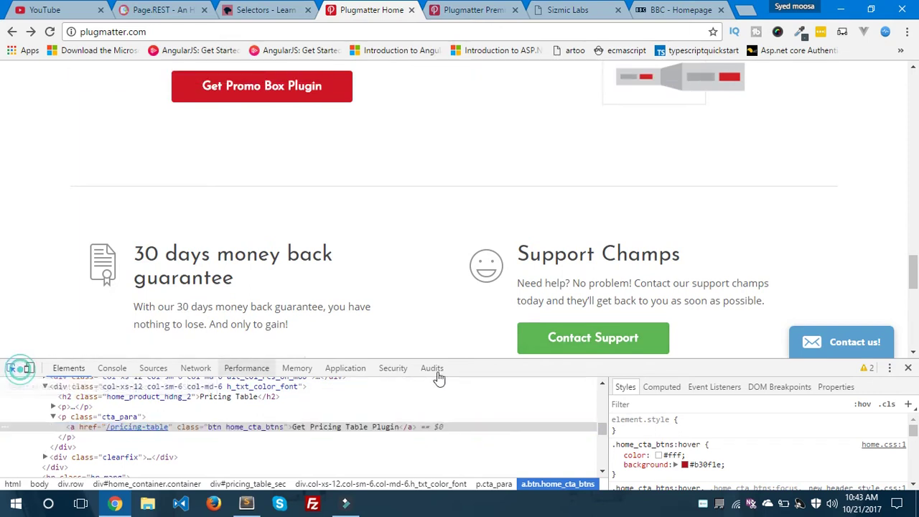
click(578, 351)
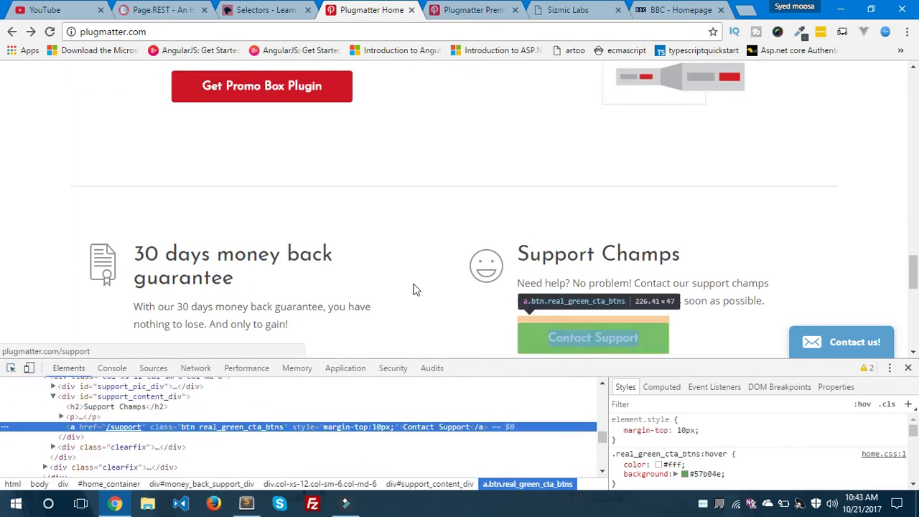
scroll(416, 287, down, 1)
double_click(221, 428)
key(ctrl+c)
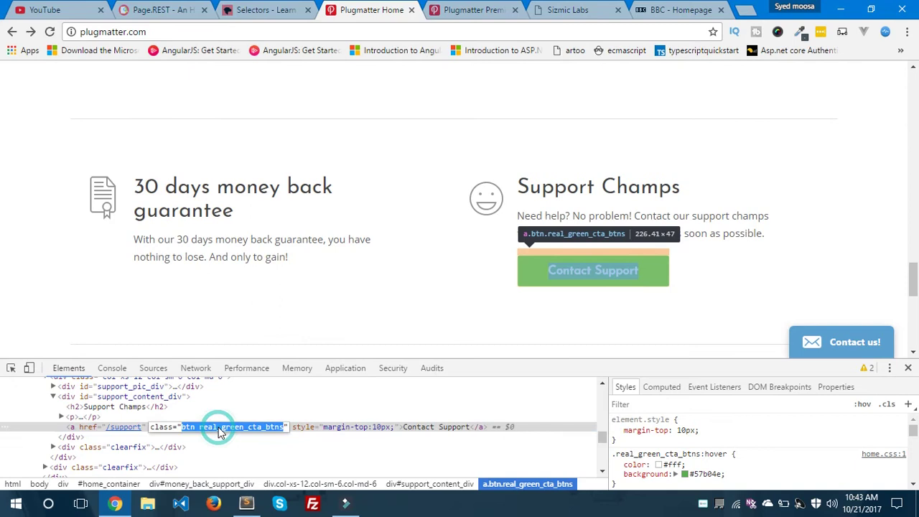
key(Home)
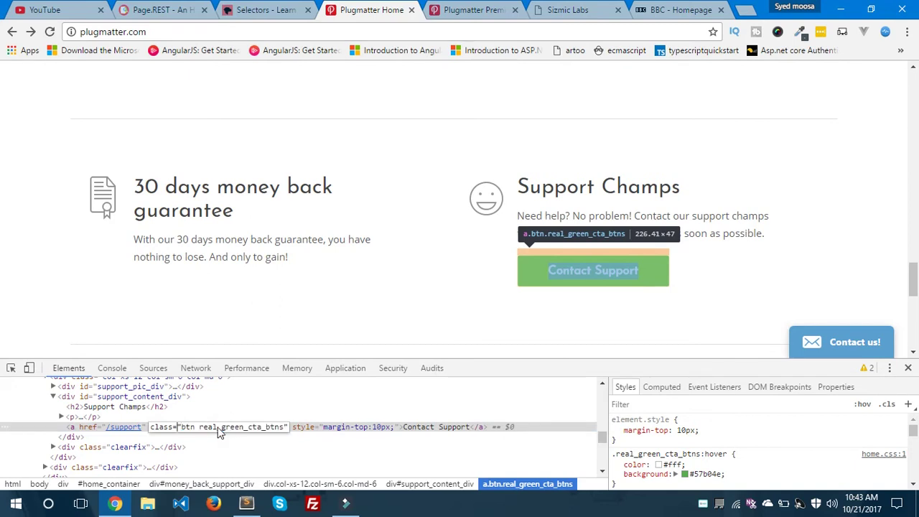
key(shift+Right)
key(shift+Right)
key(shift+Right)
key(shift+Right)
key(shift+Right)
key(shift+Right)
key(shift+Right)
key(shift+Right)
key(shift+Right)
key(shift+Right)
key(shift+Right)
key(shift+Right)
key(shift+Right)
key(shift+Right)
key(shift+Right)
key(shift+Right)
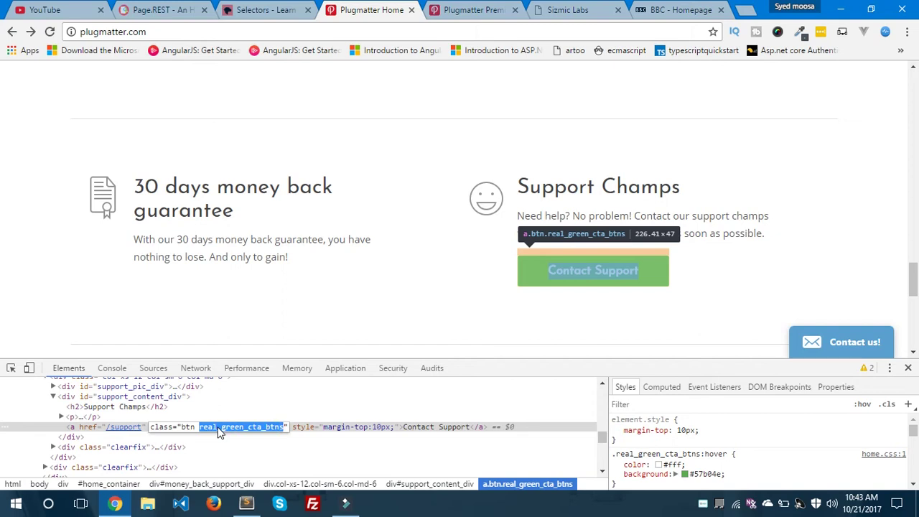
- Complete the second selector in the Selector queries fetch URL as .real_green_cta_btns and run the request
click(172, 9)
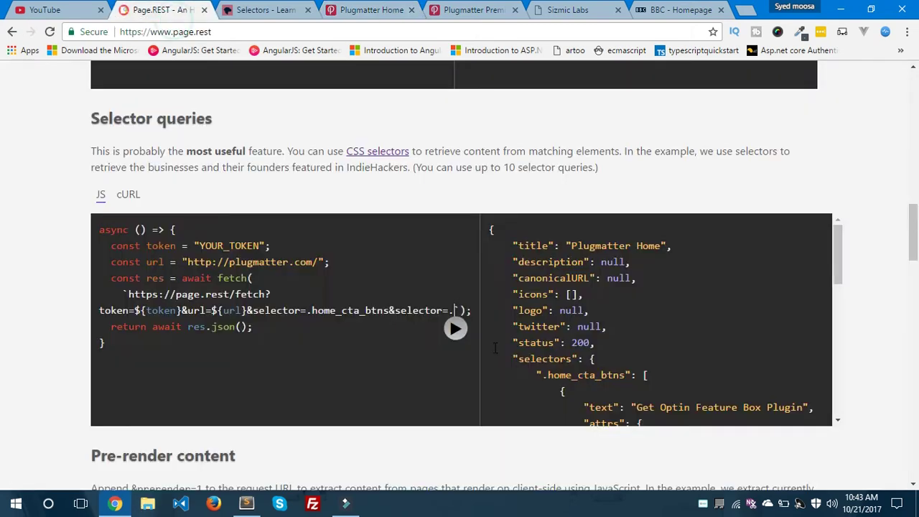
key(ctrl+v)
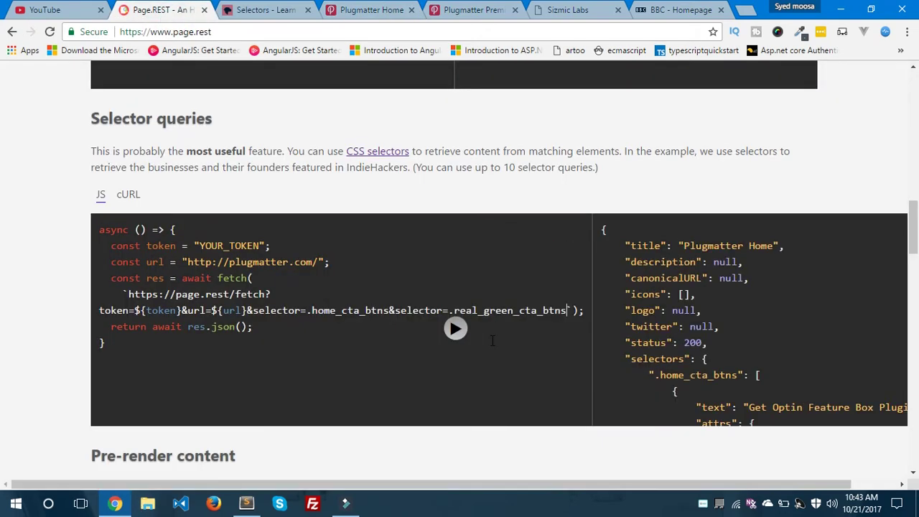
click(455, 332)
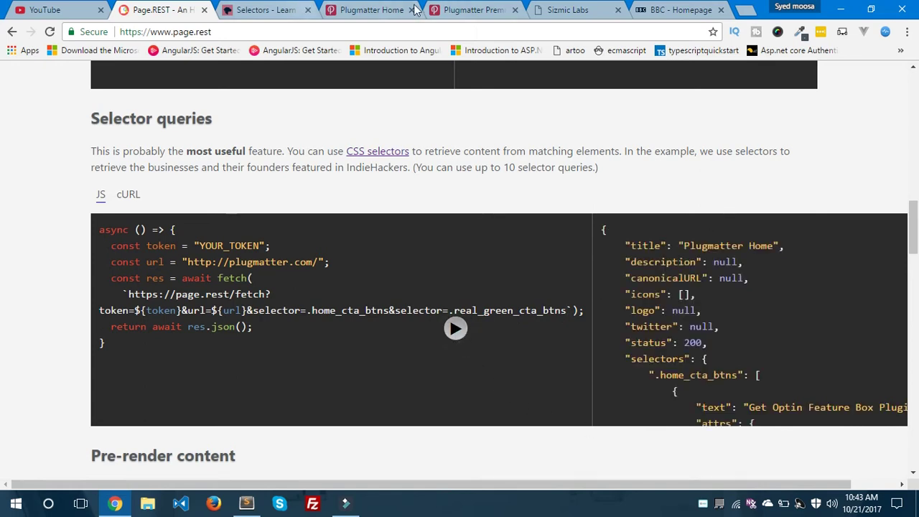
- Compare the .real_green_cta_btns entry's text, href and style in the response with Plugmatter's Contact Support button
click(384, 9)
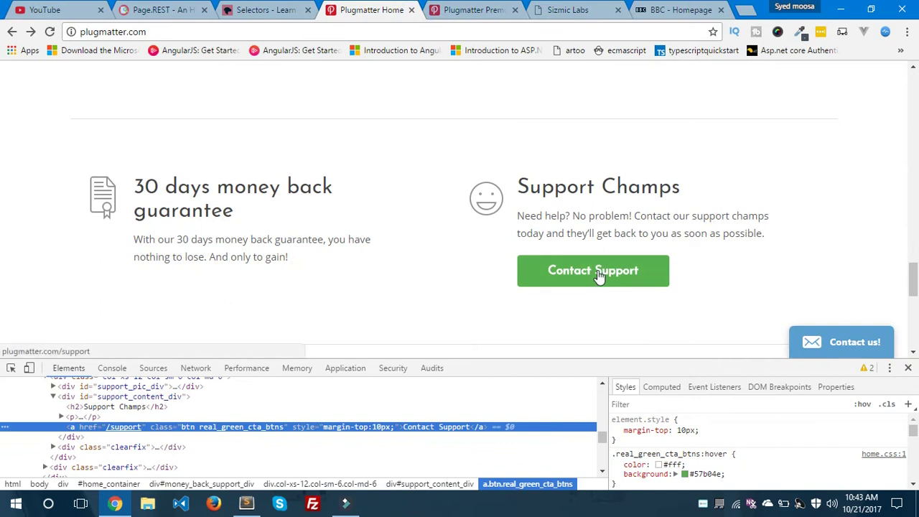
click(147, 10)
scroll(679, 327, down, 5)
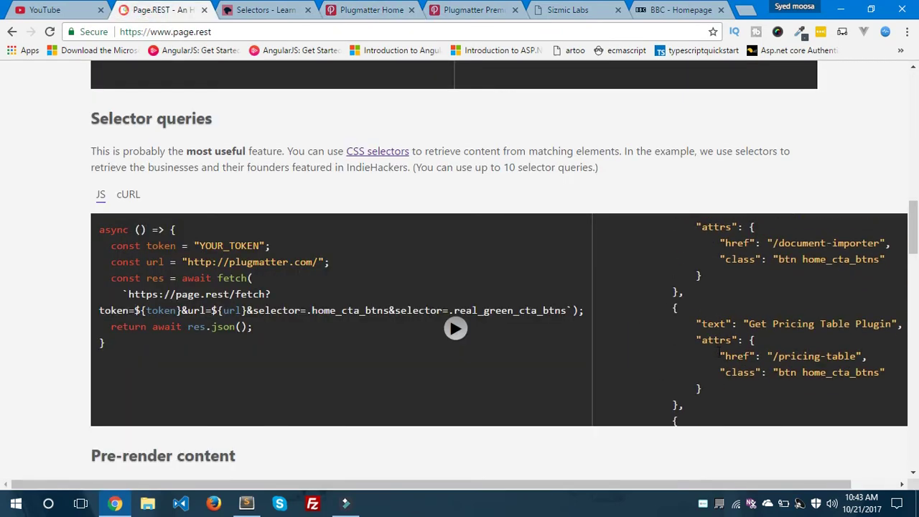
scroll(722, 352, down, 6)
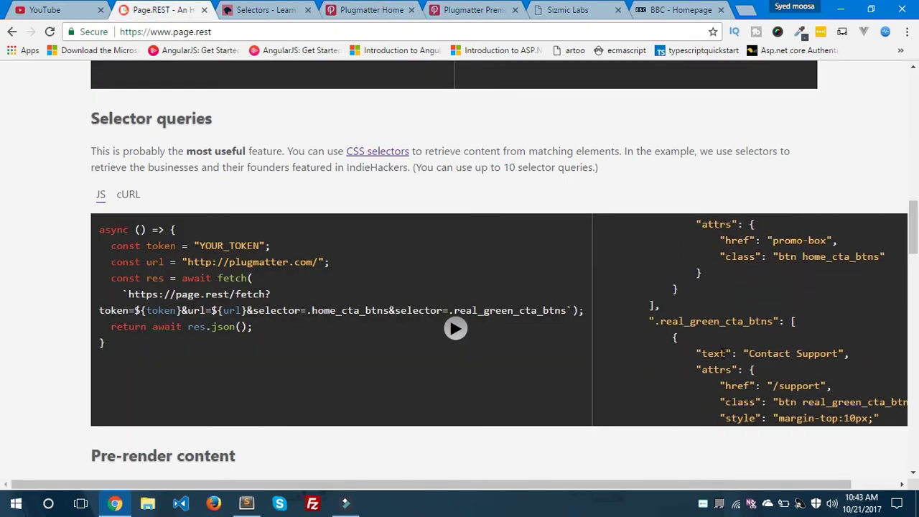
drag(749, 286, 838, 286)
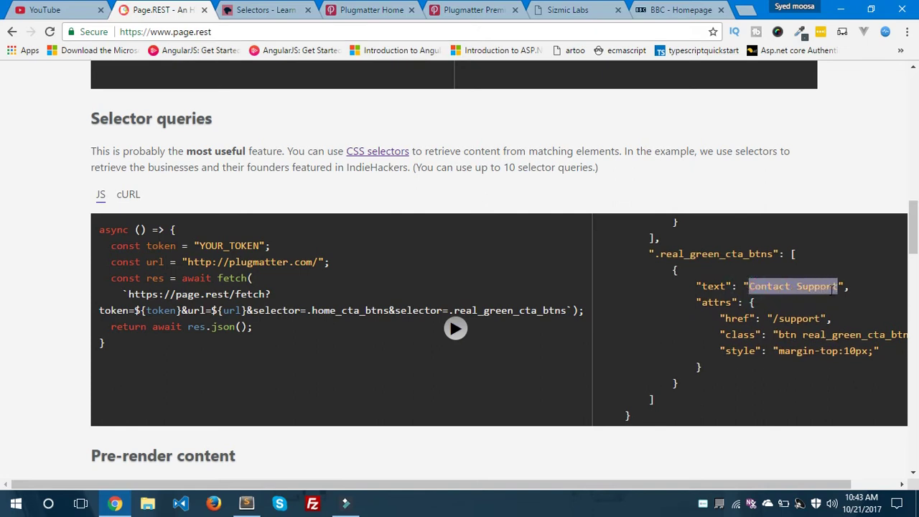
double_click(796, 319)
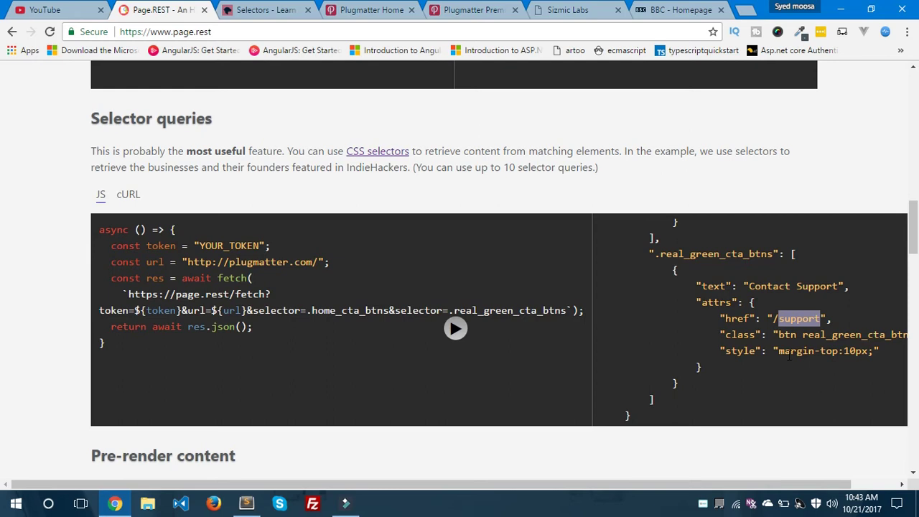
drag(778, 352, 867, 351)
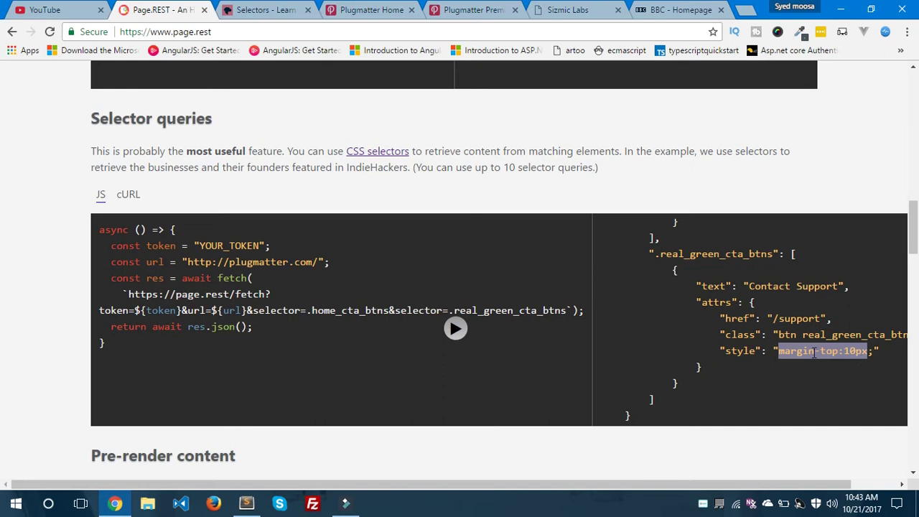
- Read the Pre-render content section's explanation of using &prerender=1 for pages rendered client-side with JavaScript
scroll(815, 352, down, 3)
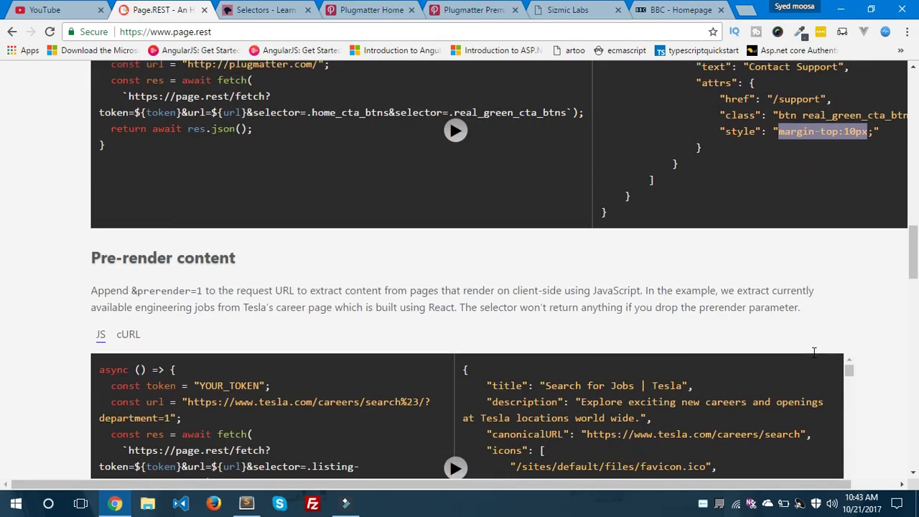
scroll(767, 296, down, 2)
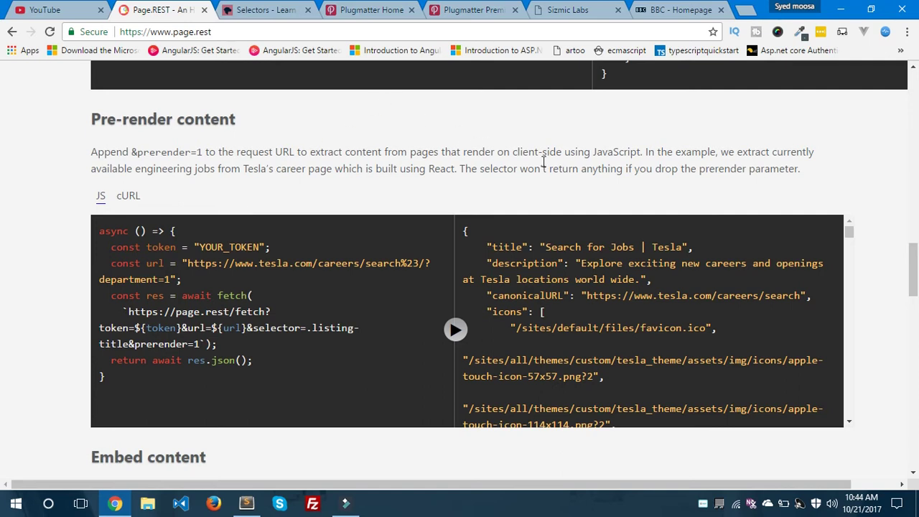
drag(567, 153, 610, 167)
click(598, 151)
click(557, 10)
click(240, 33)
key(ctrl+c)
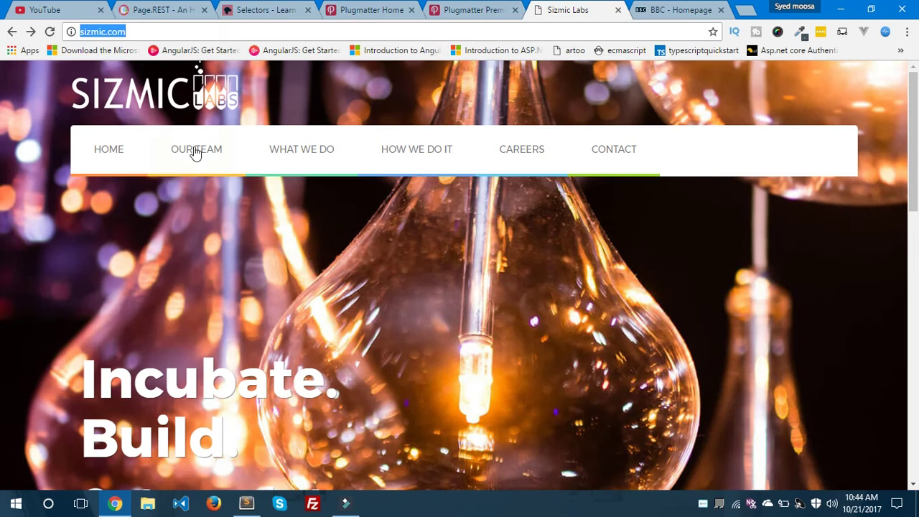
click(159, 9)
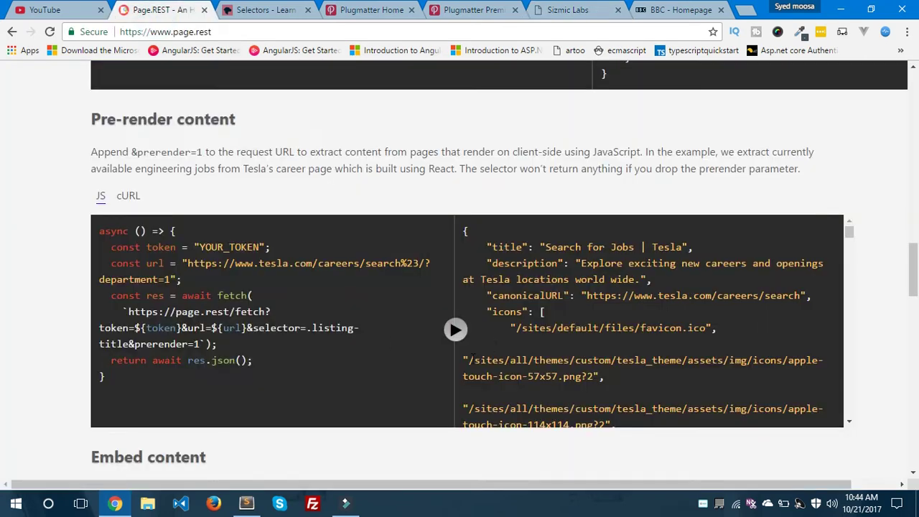
drag(199, 263, 173, 281)
key(ctrl+v)
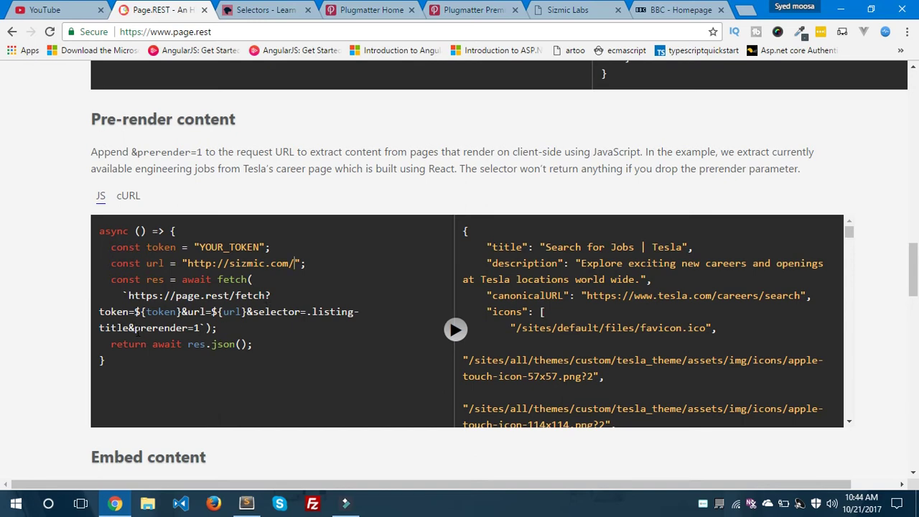
double_click(161, 328)
click(198, 333)
click(455, 329)
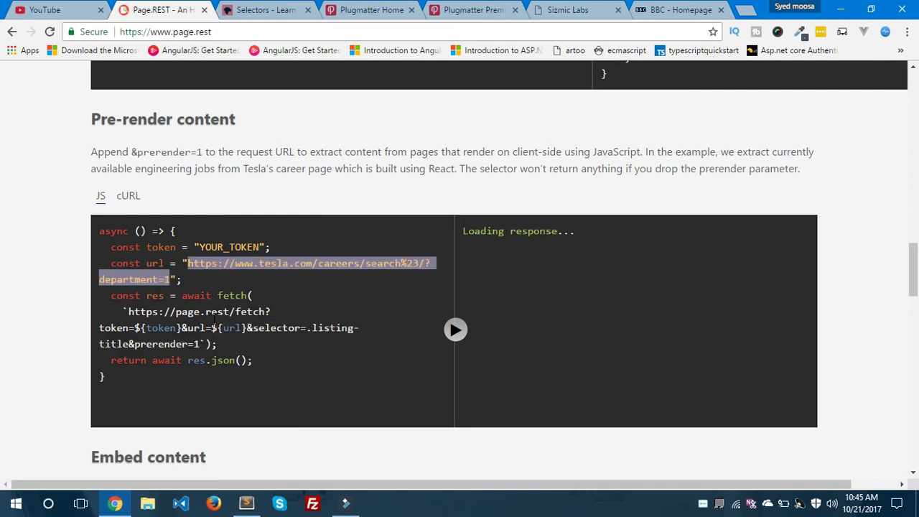
click(333, 280)
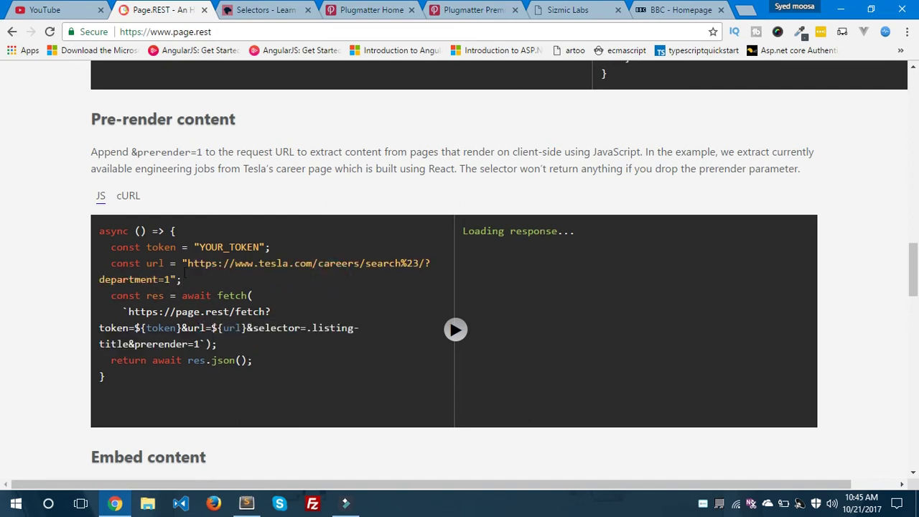
drag(186, 264, 169, 280)
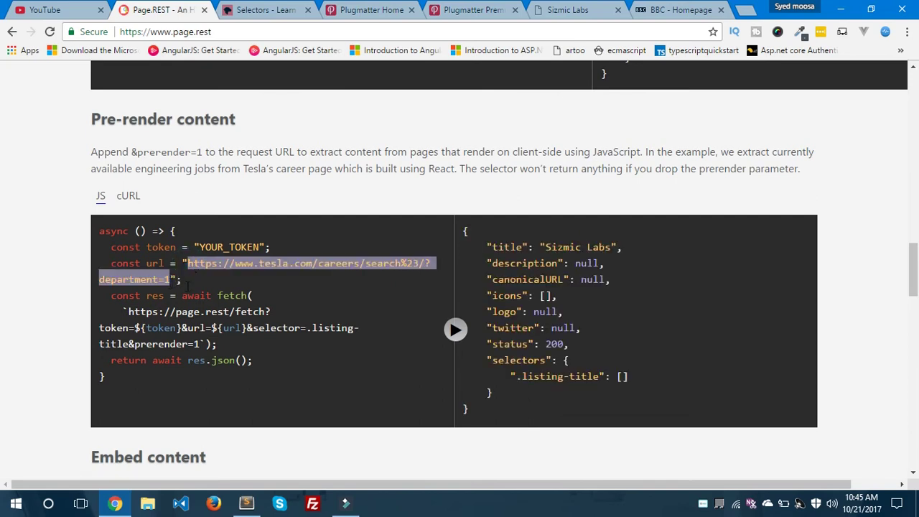
scroll(598, 295, down, 1)
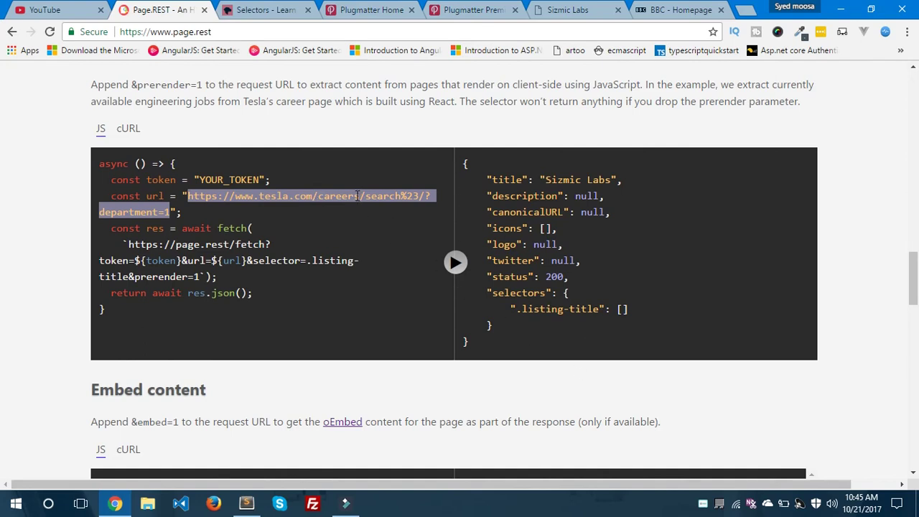
click(454, 262)
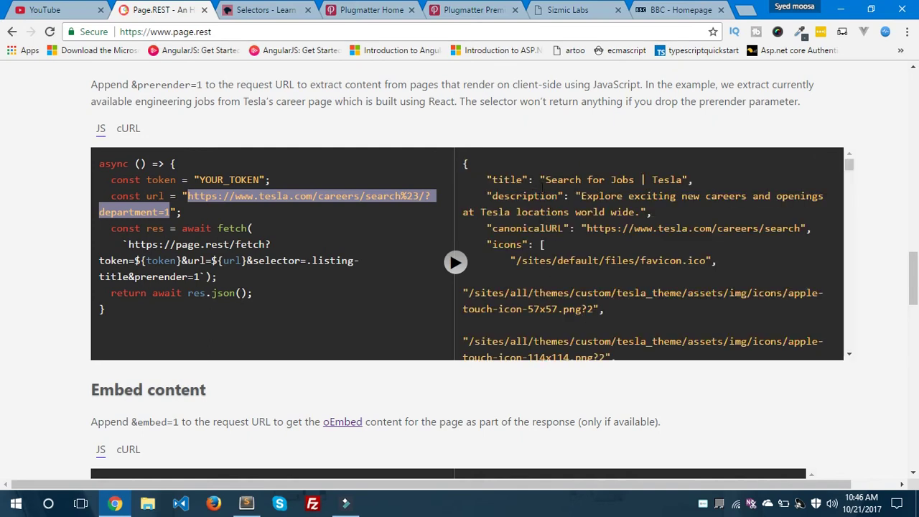
- Examine the title and .listing-title entries in the Tesla response and match them to the selector in the fetch URL
drag(543, 185, 683, 184)
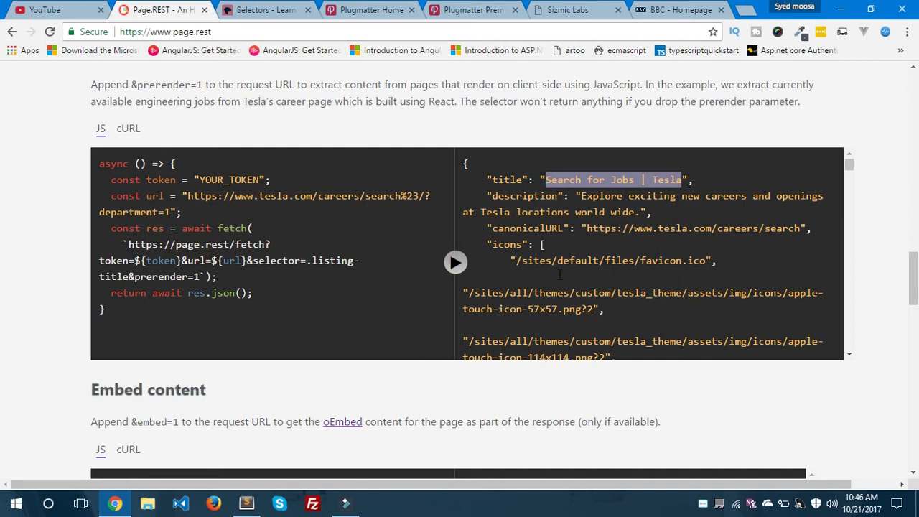
scroll(634, 283, down, 3)
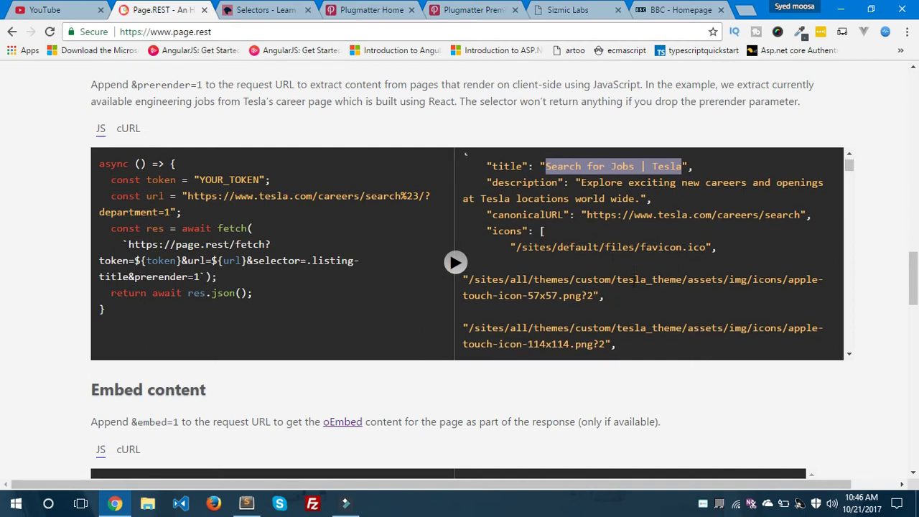
scroll(634, 283, down, 5)
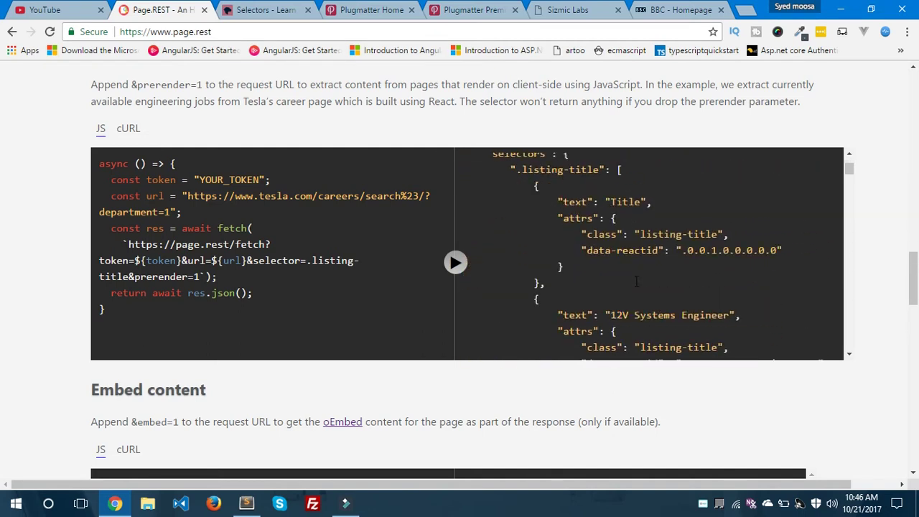
scroll(636, 282, up, 5)
scroll(637, 281, down, 1)
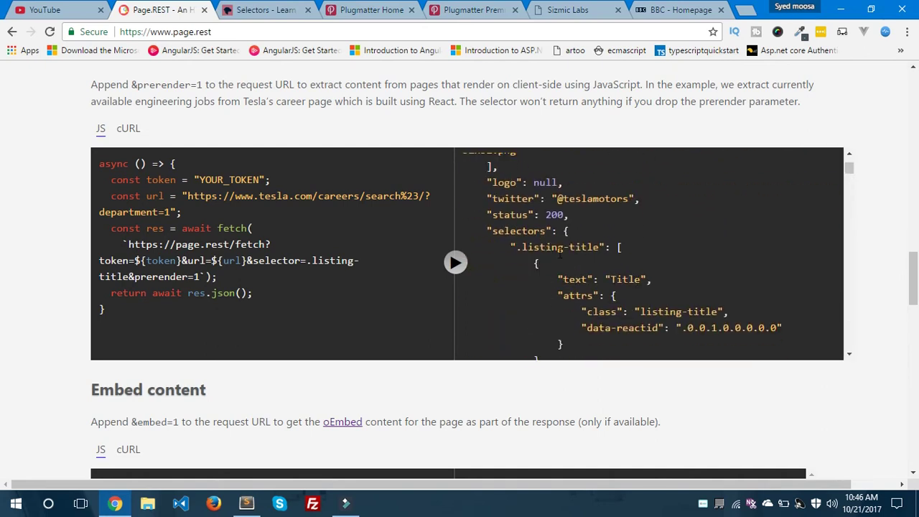
drag(523, 247, 599, 248)
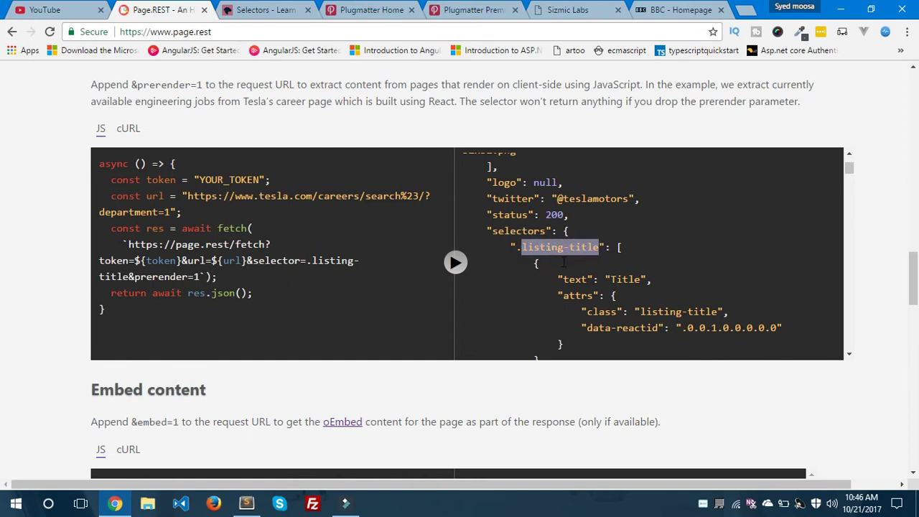
drag(311, 260, 350, 261)
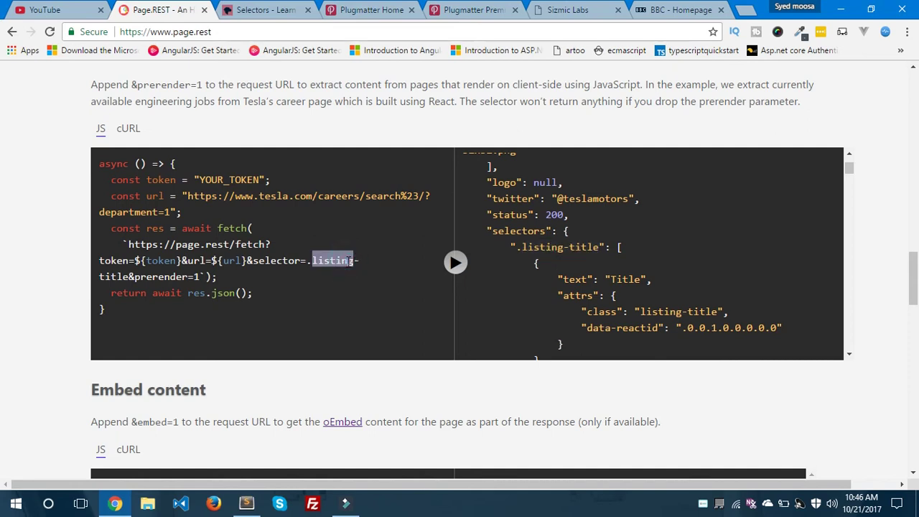
- Check the Sizmic Labs page and return to the instruction on appending &prerender=1 in the Pre-render content section
click(578, 15)
key(ctrl+2)
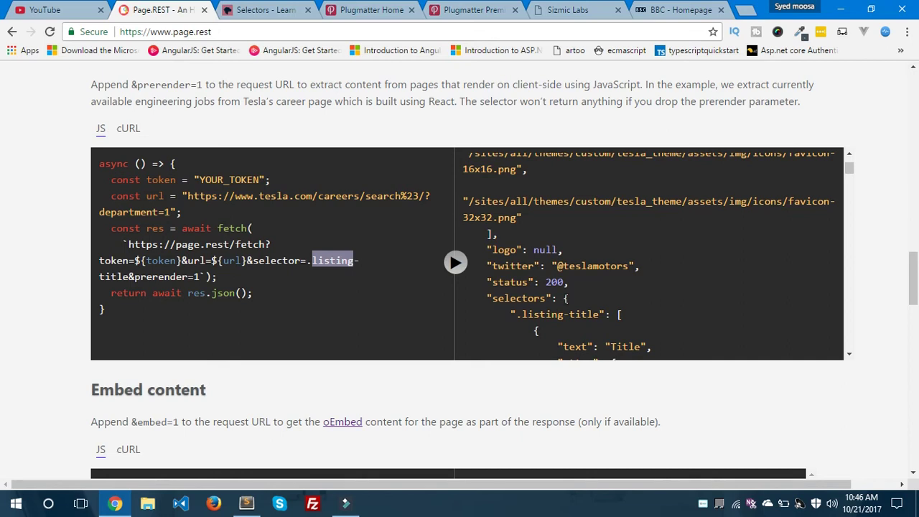
scroll(341, 310, up, 1)
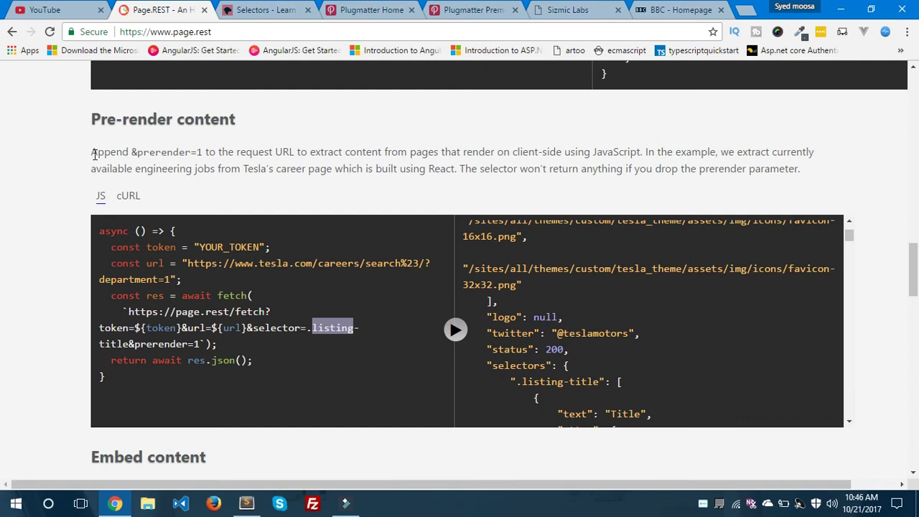
drag(98, 152, 177, 155)
click(176, 155)
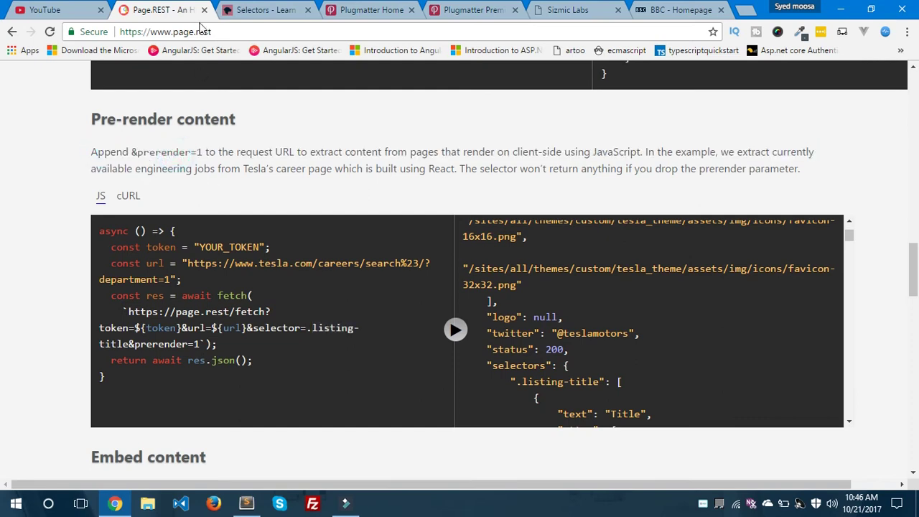
- Read the Embed content section and examine how the example's fetch URL uses the embed=1 parameter
scroll(284, 292, down, 3)
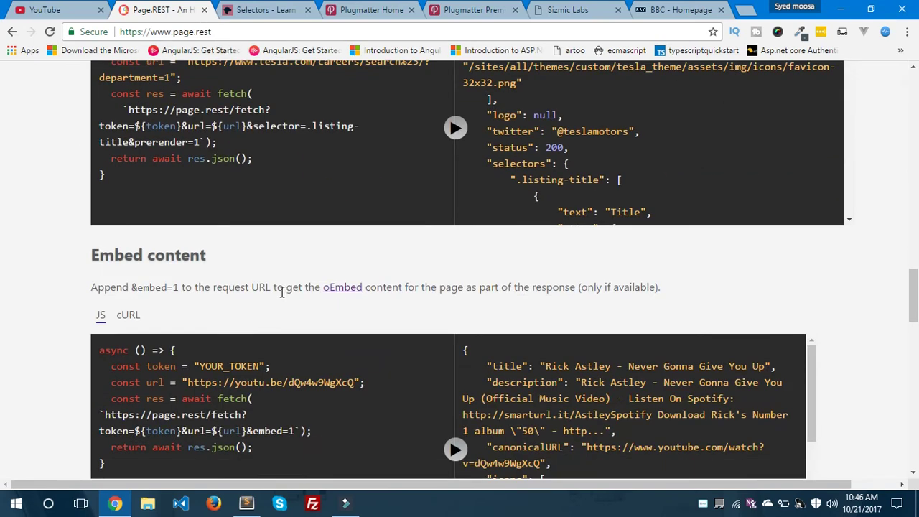
scroll(272, 290, down, 2)
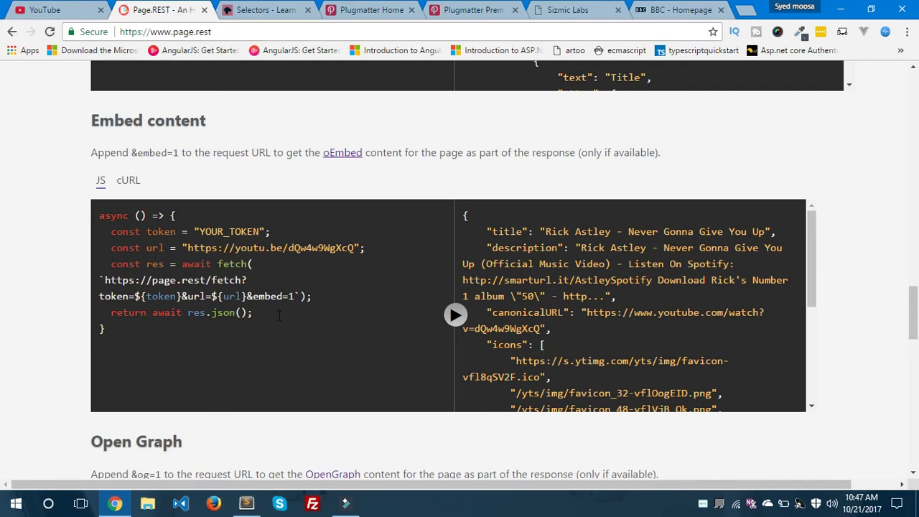
scroll(295, 316, up, 2)
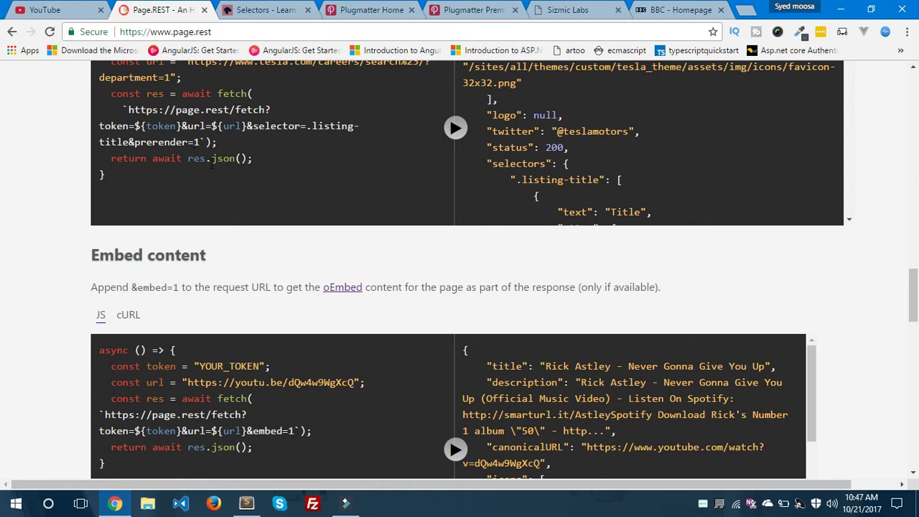
scroll(307, 347, down, 2)
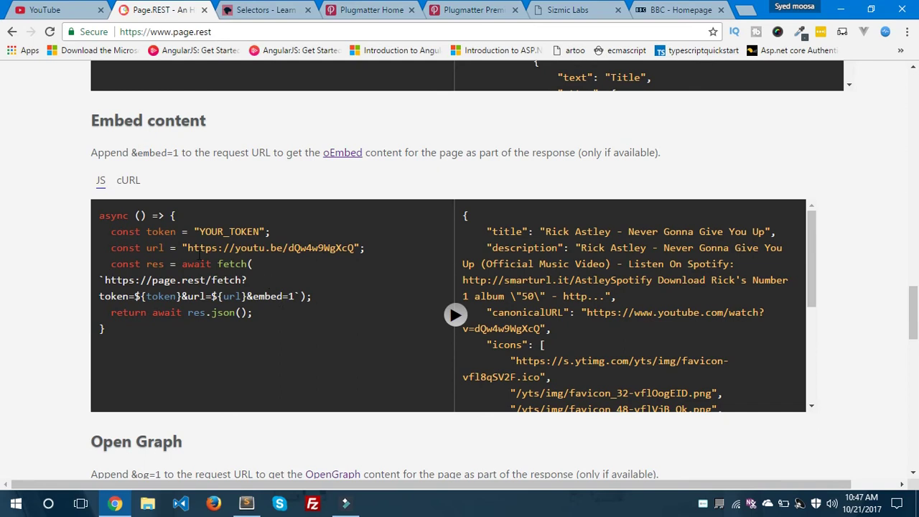
click(109, 280)
drag(107, 280, 190, 282)
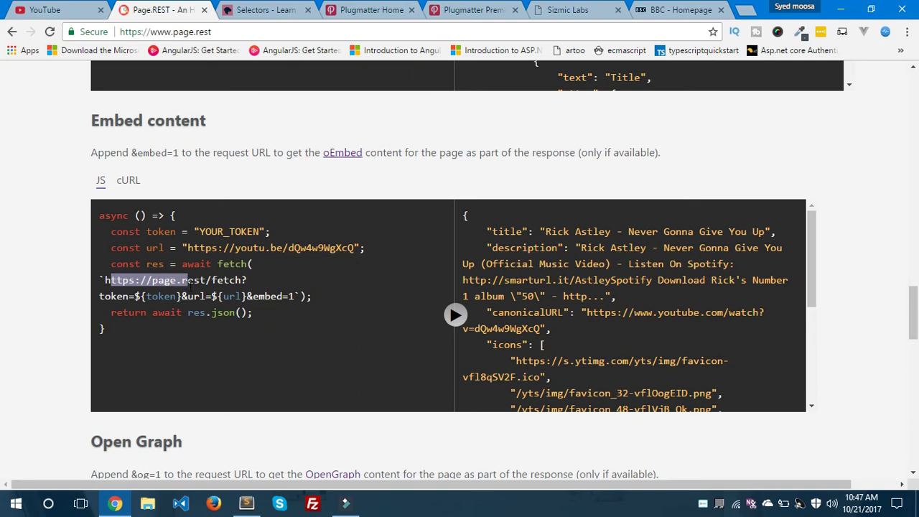
double_click(257, 310)
double_click(267, 296)
double_click(290, 295)
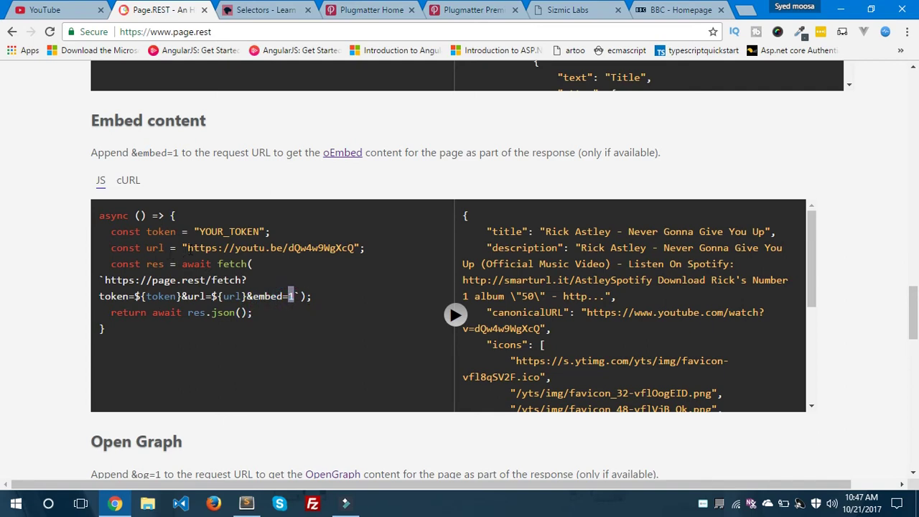
drag(187, 249, 354, 252)
right_click(307, 248)
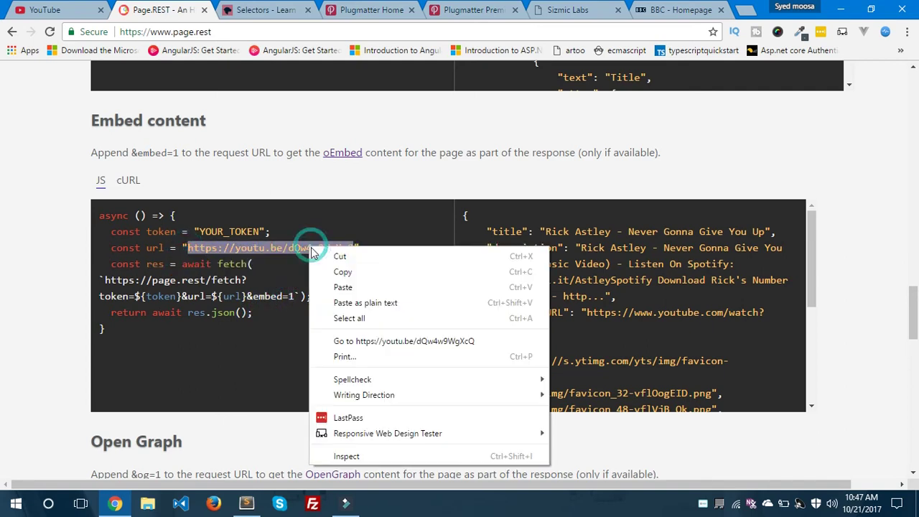
click(360, 341)
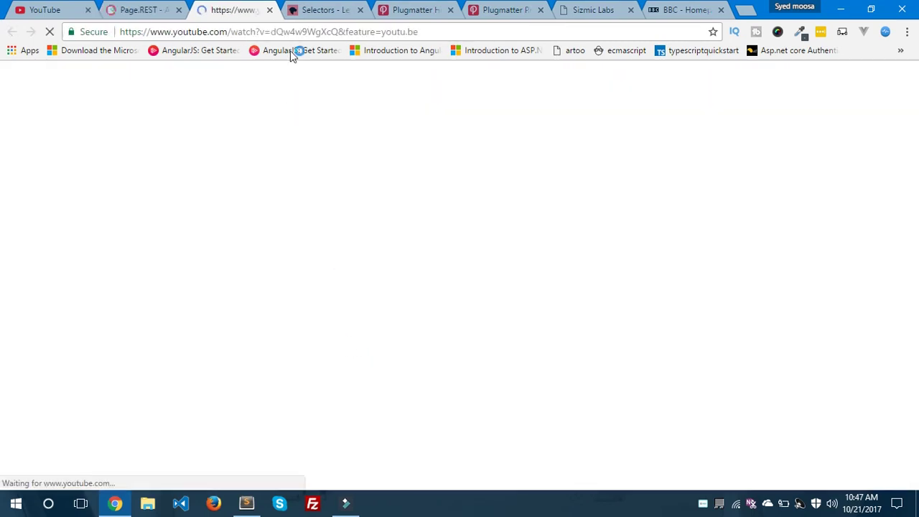
click(322, 10)
click(360, 10)
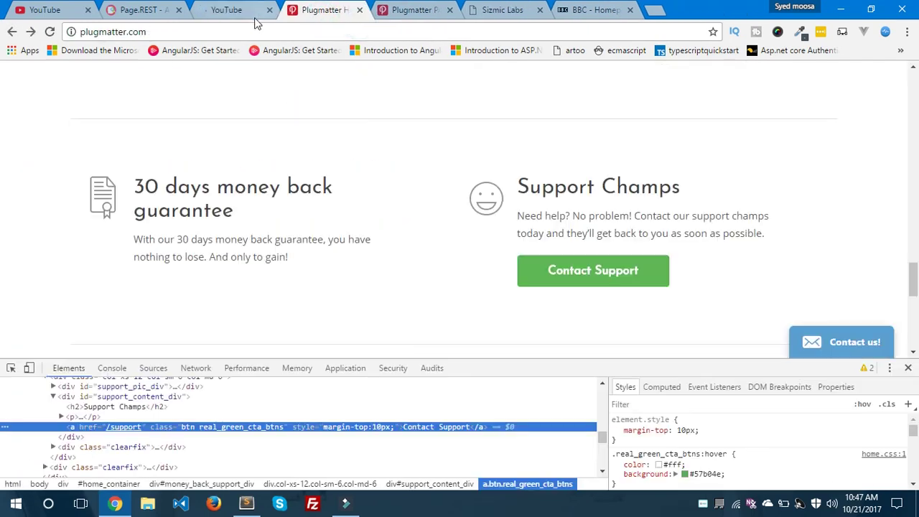
click(233, 10)
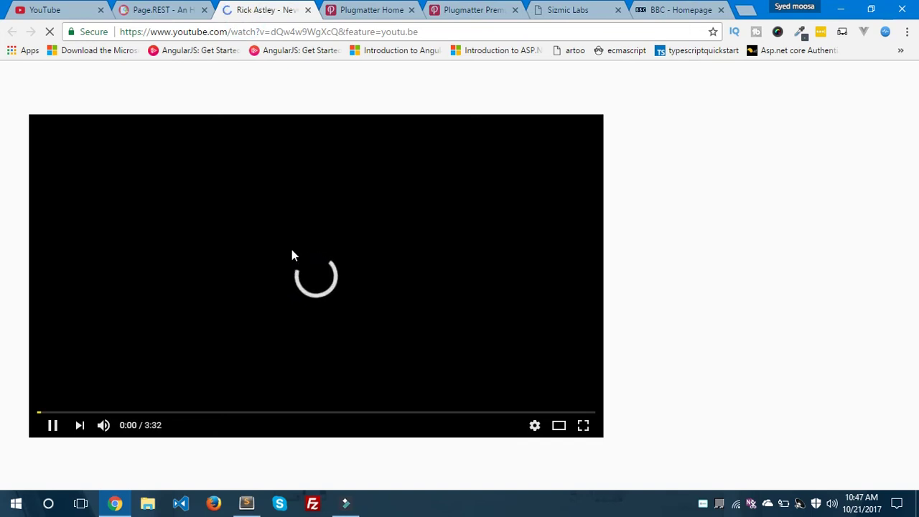
- Pause the Rick Astley video, look over its page, and close it to return to the Embed content example
key(XF86AudioMute)
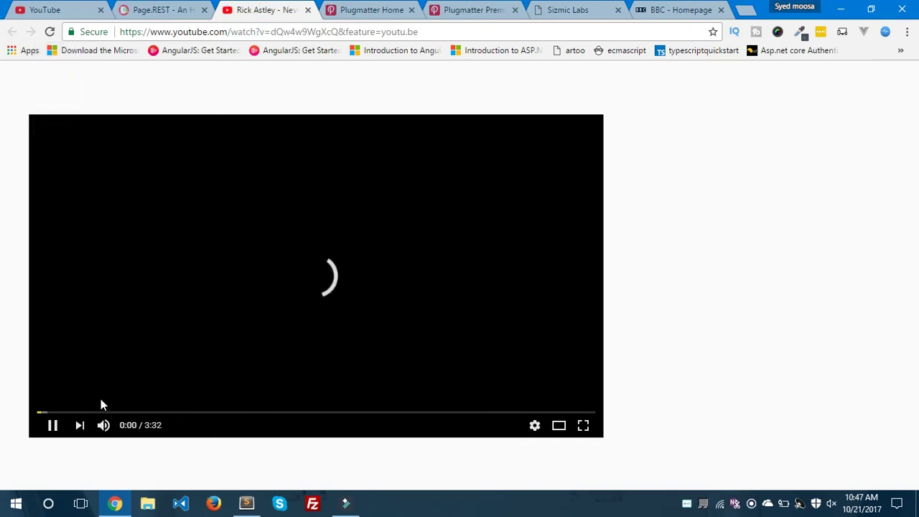
click(51, 427)
key(XF86AudioMute)
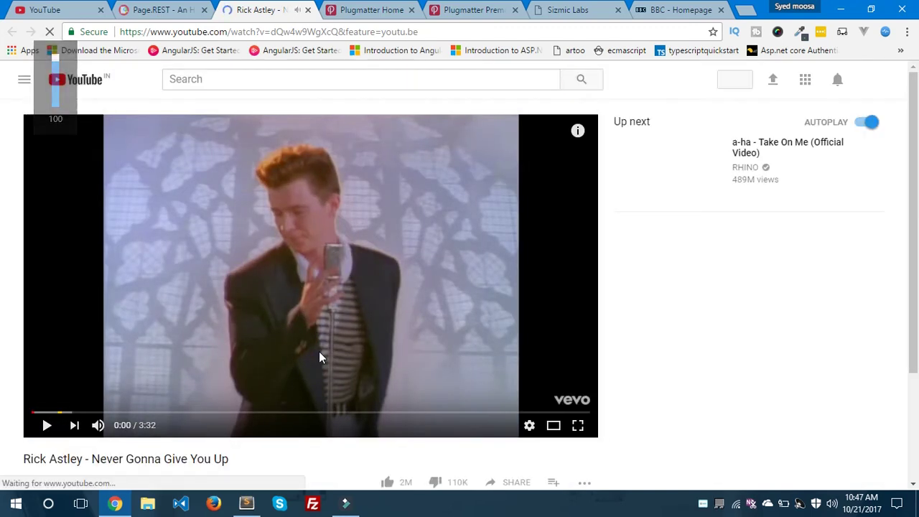
scroll(320, 354, down, 2)
scroll(321, 357, up, 2)
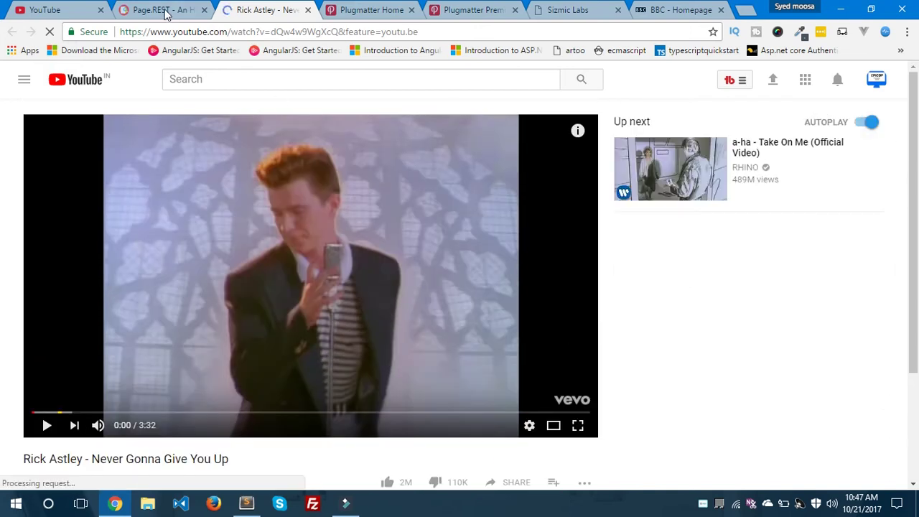
key(ctrl+w)
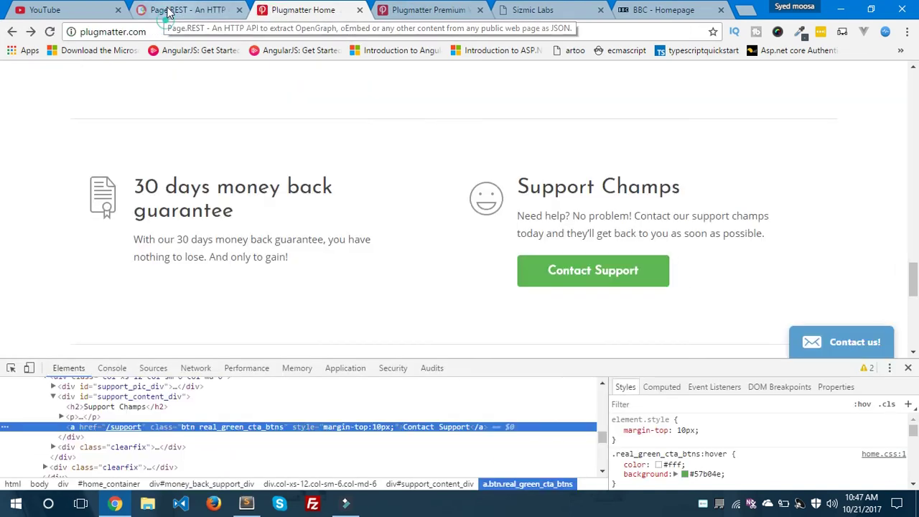
click(167, 12)
click(281, 314)
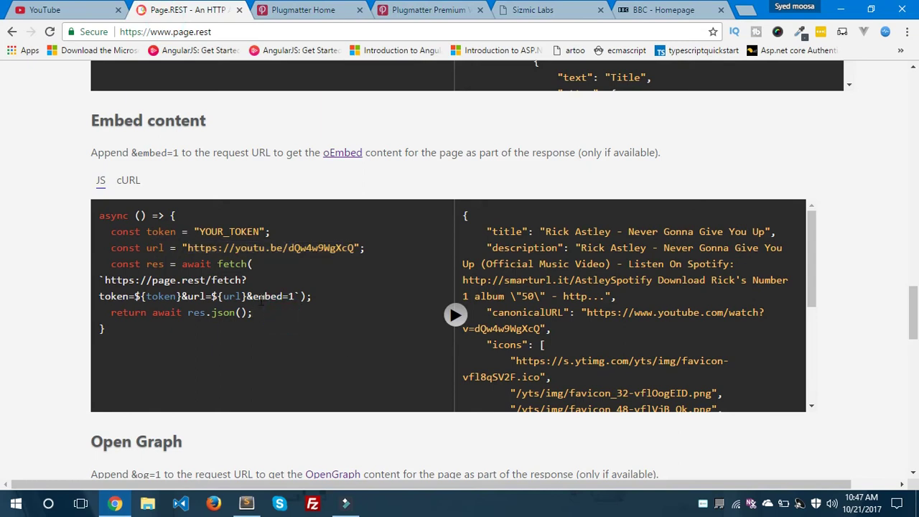
- Examine the embed=1 parameter alongside the response's icons list and the iframe markup in its embed field
drag(252, 296, 295, 295)
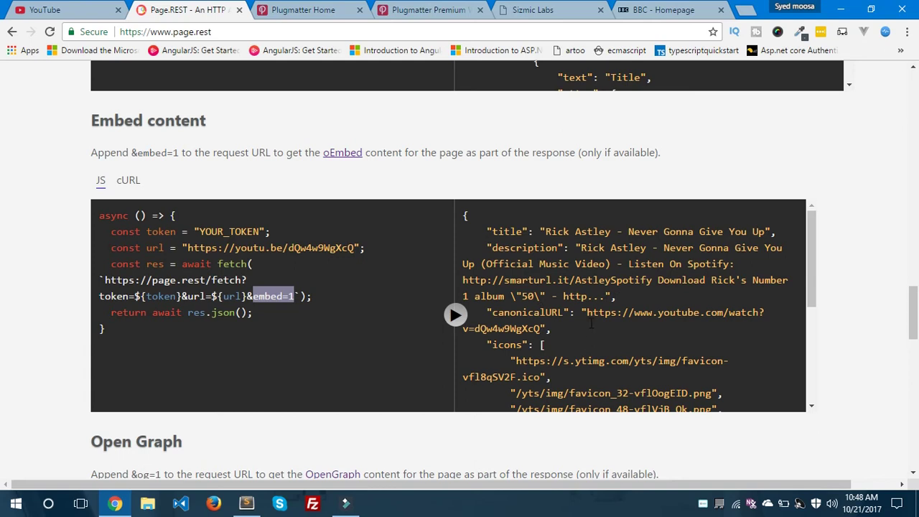
scroll(600, 341, down, 2)
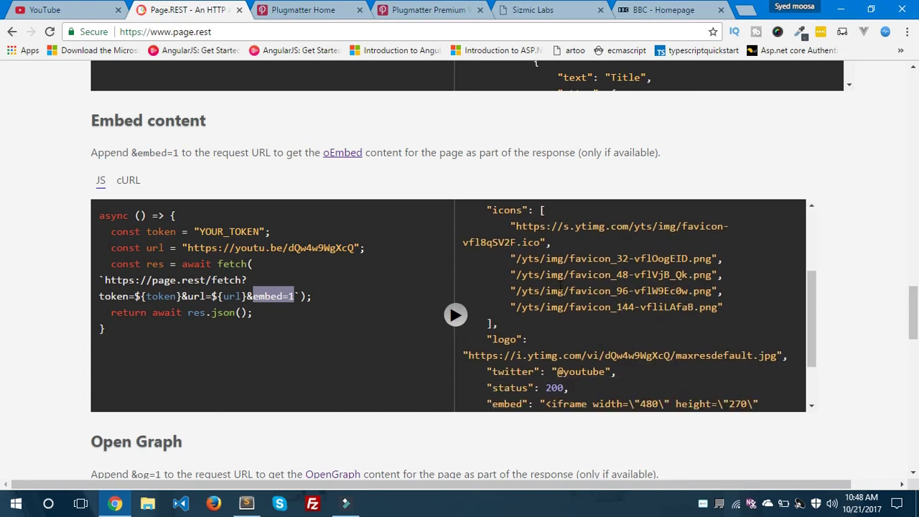
drag(516, 225, 548, 292)
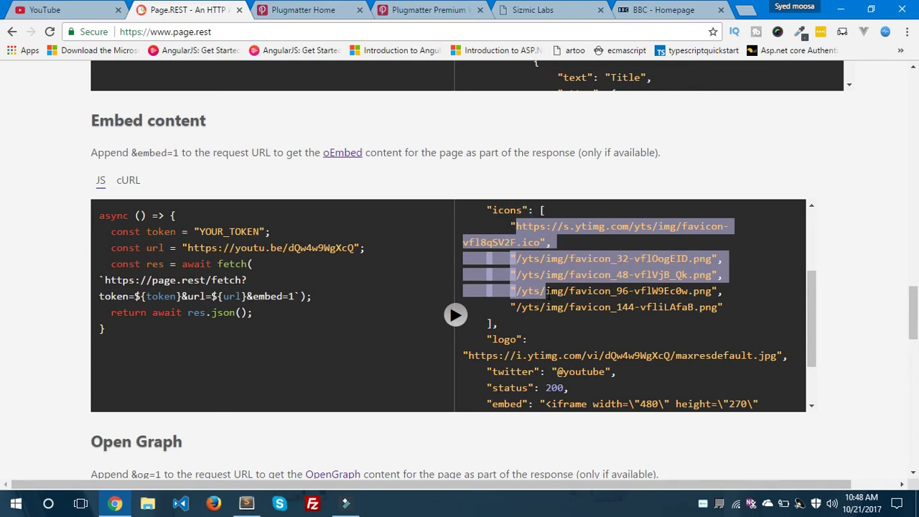
scroll(567, 348, down, 4)
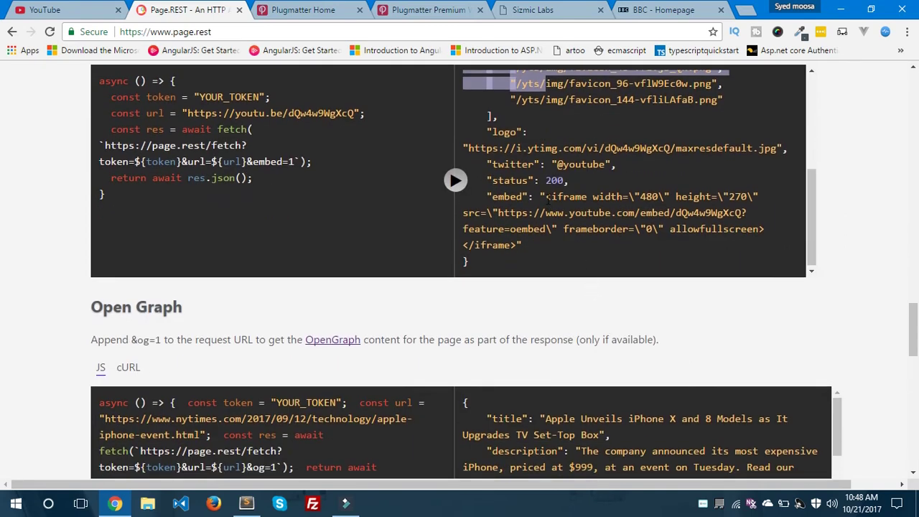
double_click(504, 196)
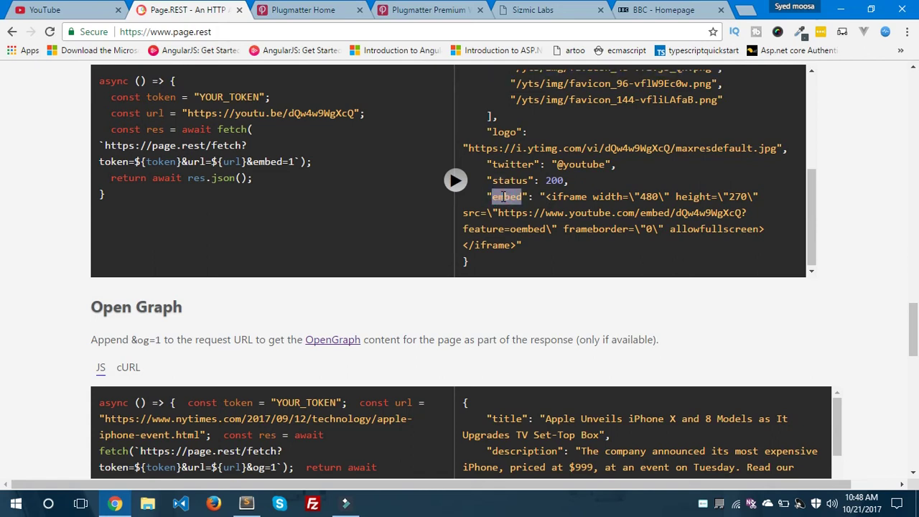
drag(546, 197, 516, 246)
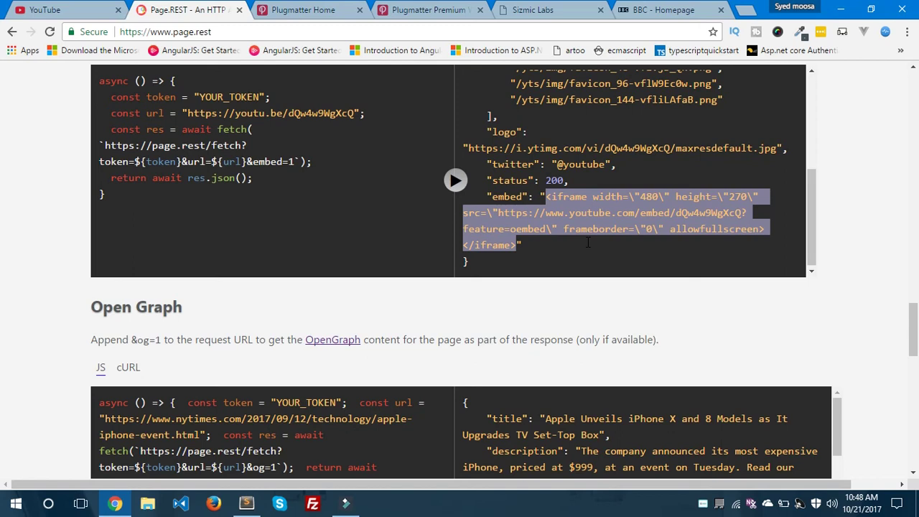
scroll(587, 243, up, 3)
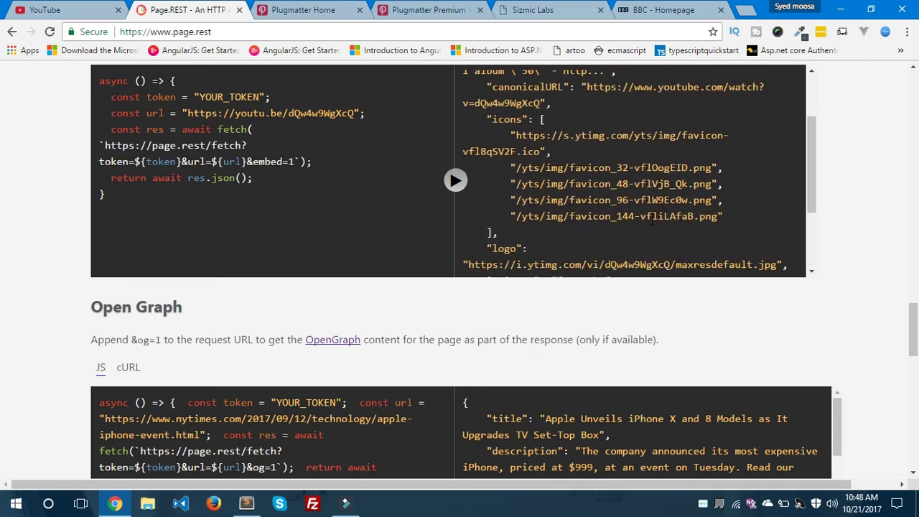
scroll(587, 242, down, 3)
scroll(884, 216, up, 1)
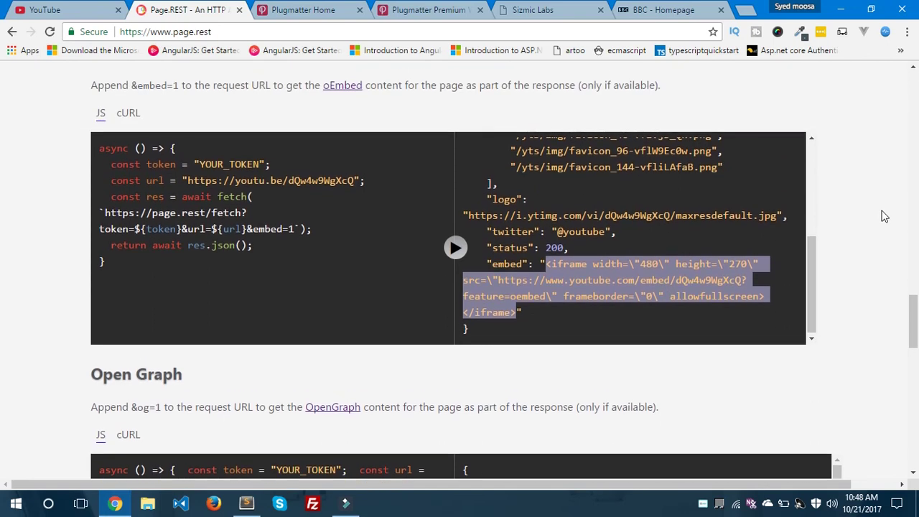
scroll(884, 214, up, 3)
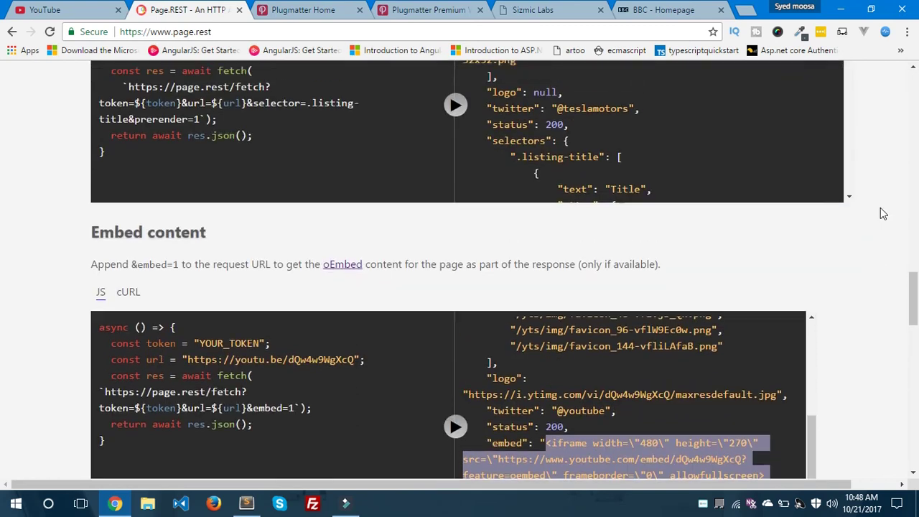
scroll(883, 213, down, 2)
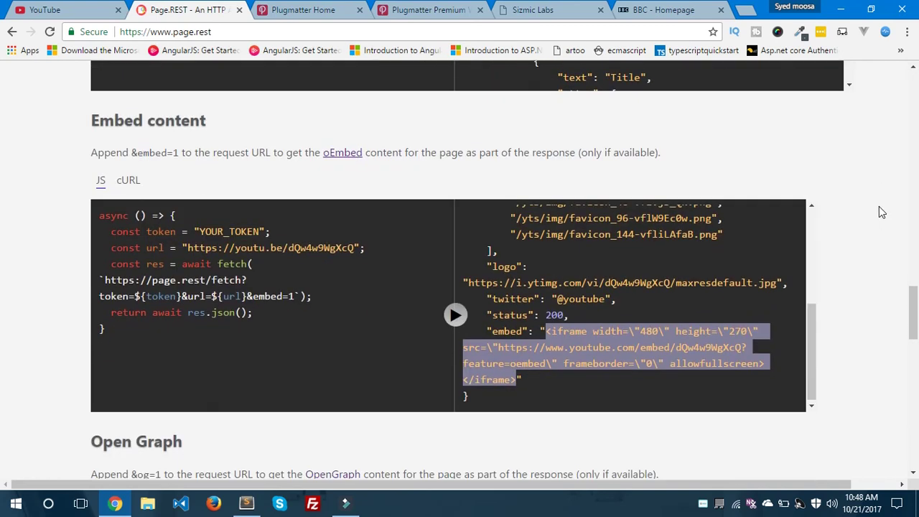
scroll(864, 244, down, 2)
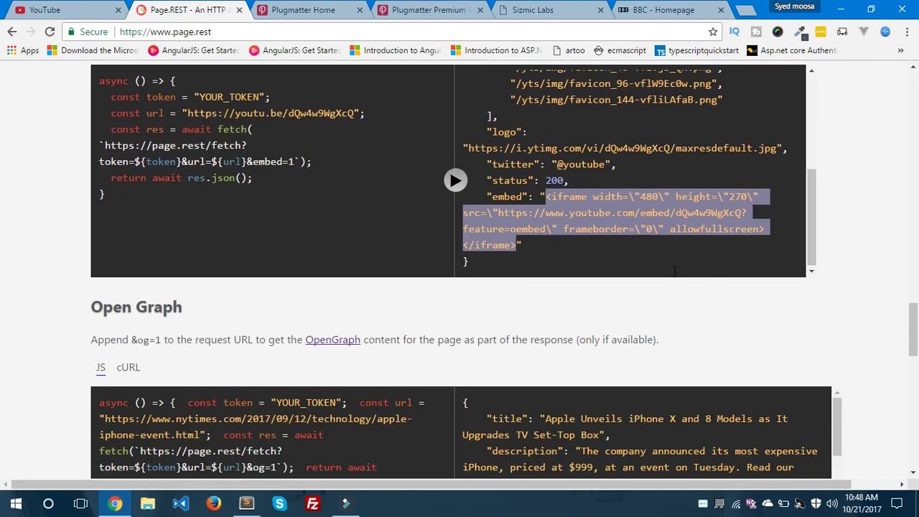
- Open the OpenGraph link from the Open Graph section and read through the protocol's basic, optional and structured metadata properties
scroll(686, 326, down, 2)
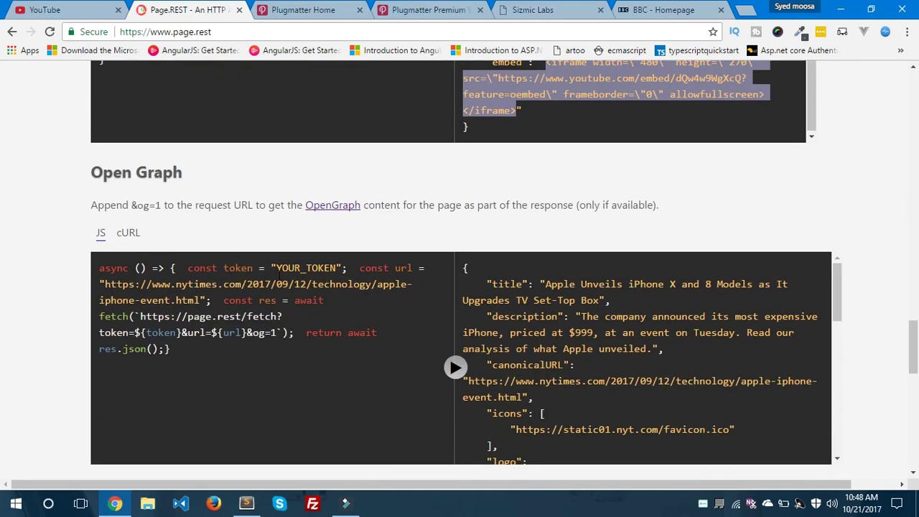
drag(231, 345, 147, 348)
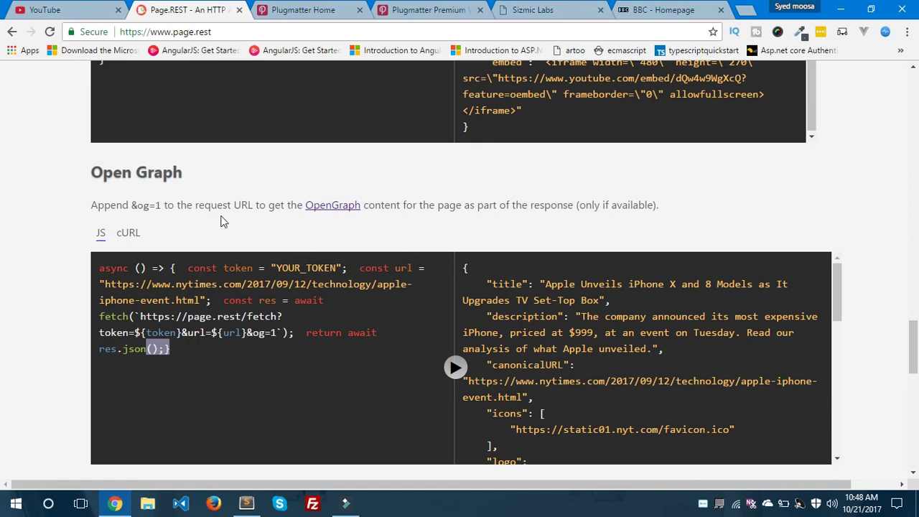
click(322, 213)
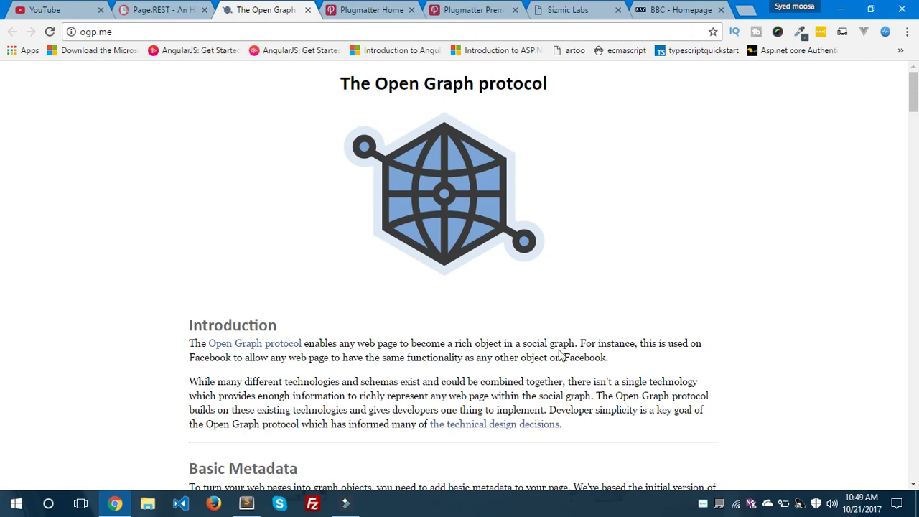
scroll(564, 386, down, 5)
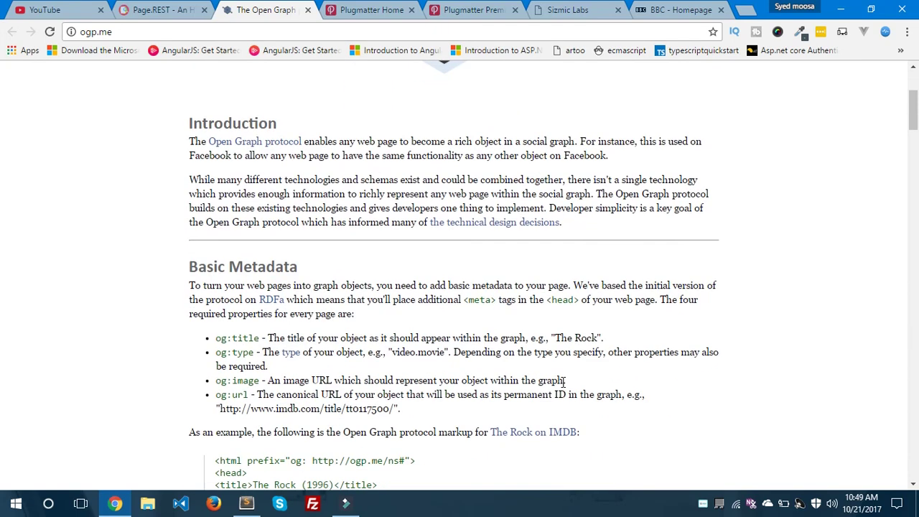
scroll(547, 367, down, 4)
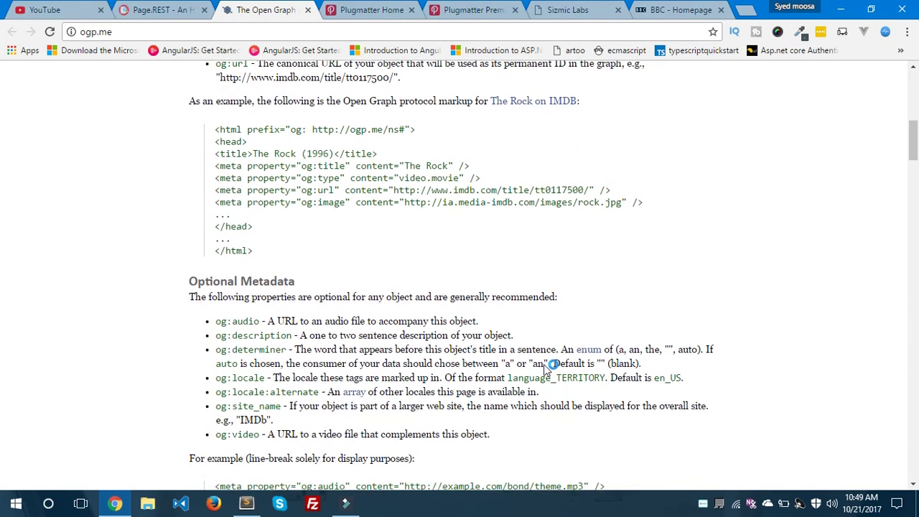
scroll(546, 368, down, 6)
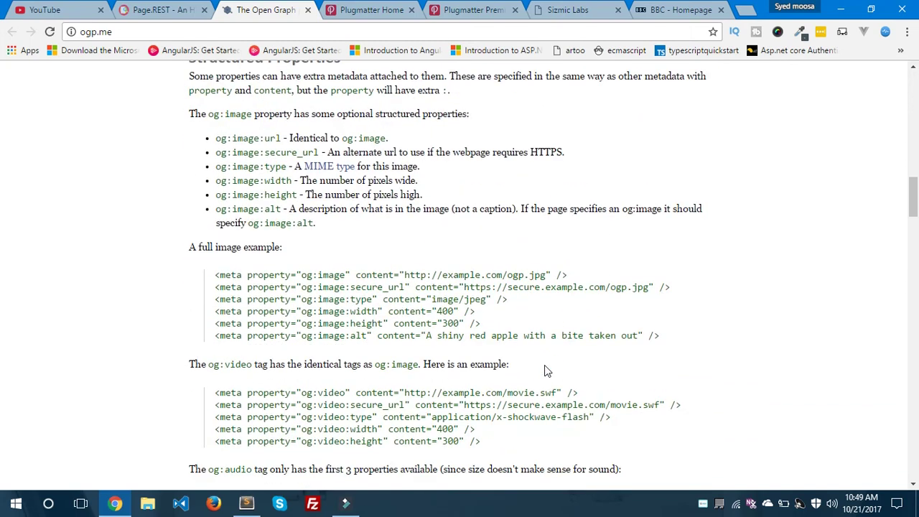
- Close the Open Graph protocol page and copy the URL of the BBC homepage's lead story, "Spain expected to remove Catalan powers"
key(ctrl+w)
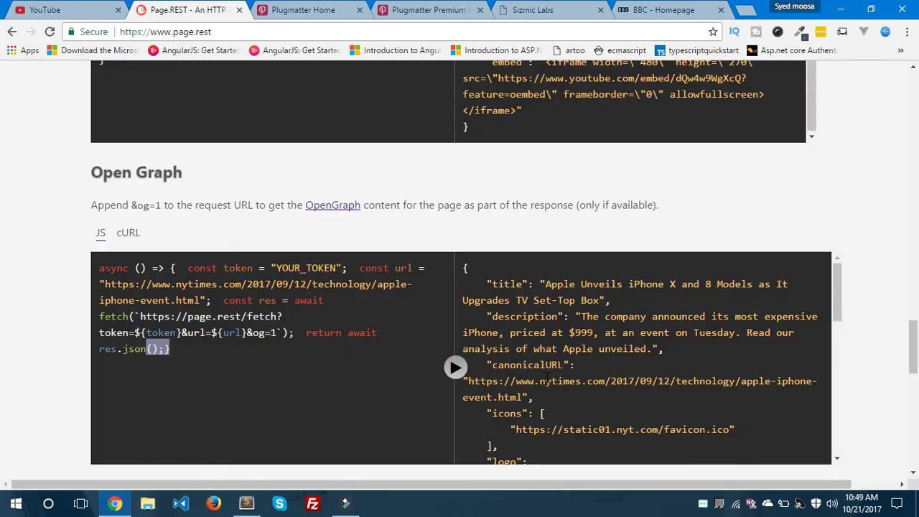
click(390, 294)
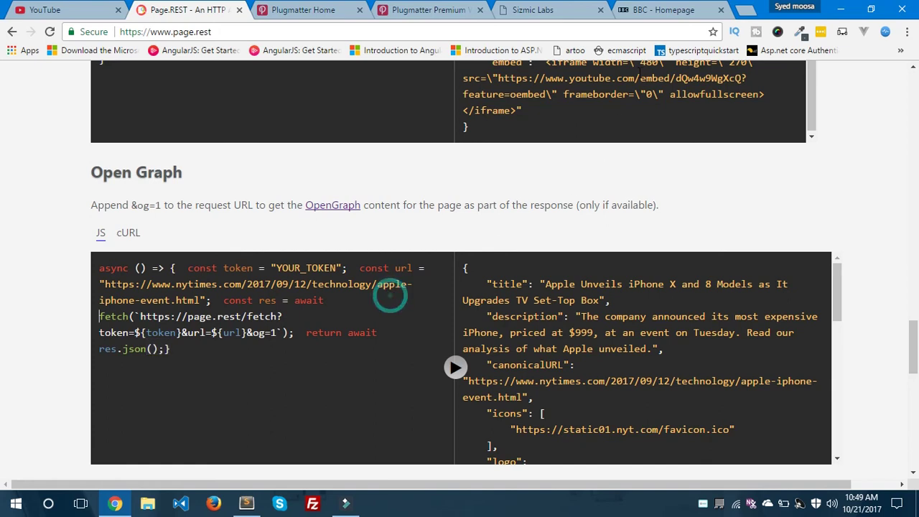
click(678, 8)
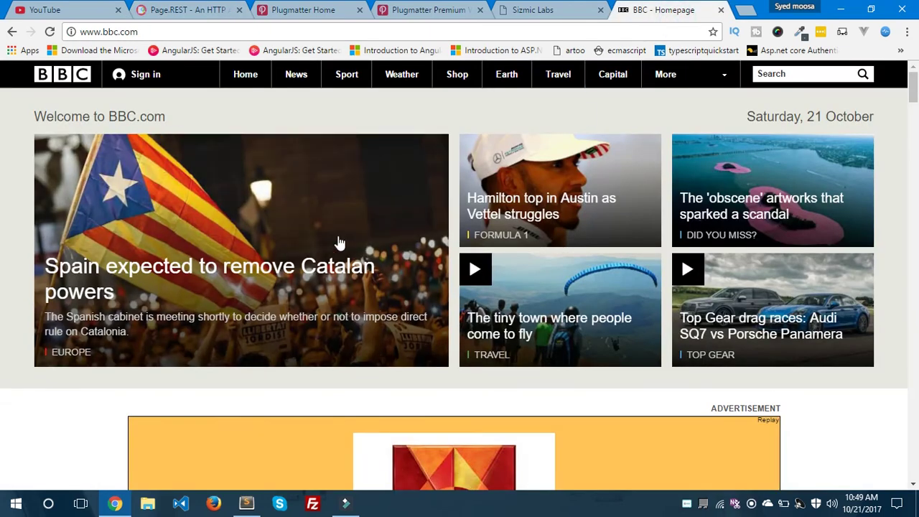
click(311, 199)
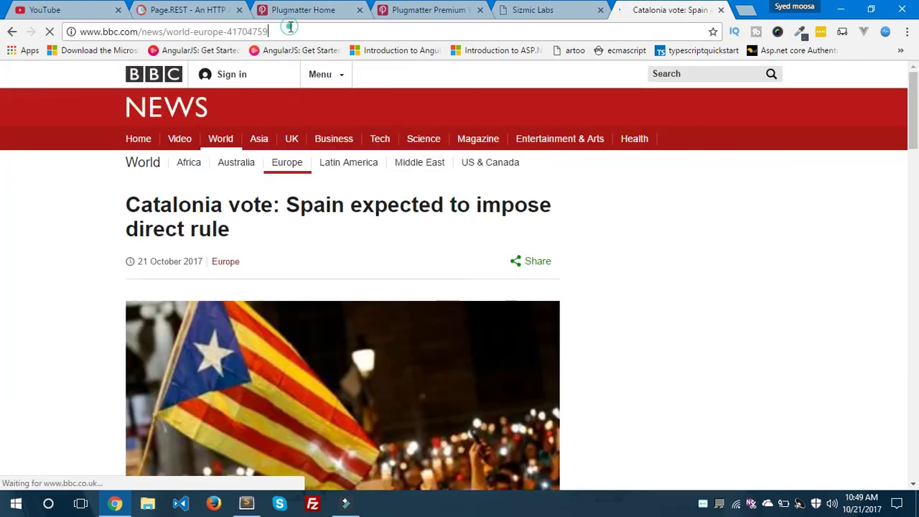
click(289, 29)
key(ctrl+c)
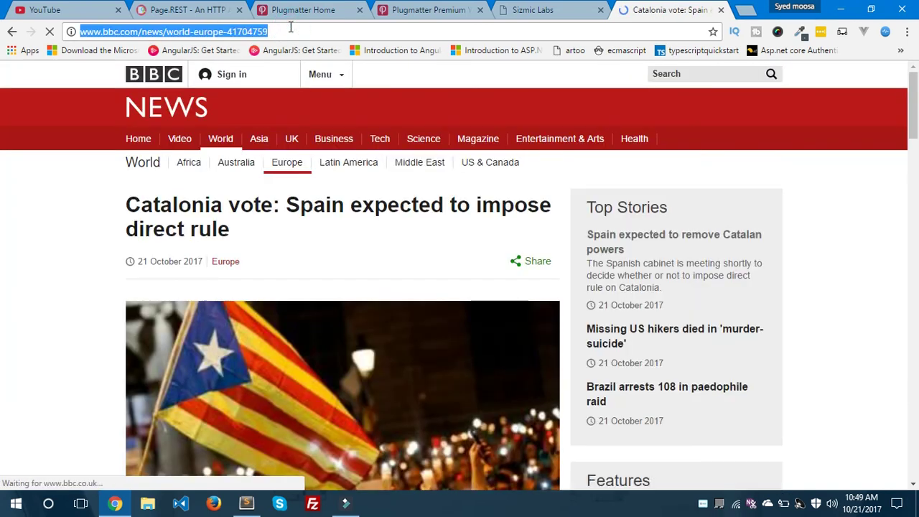
click(242, 6)
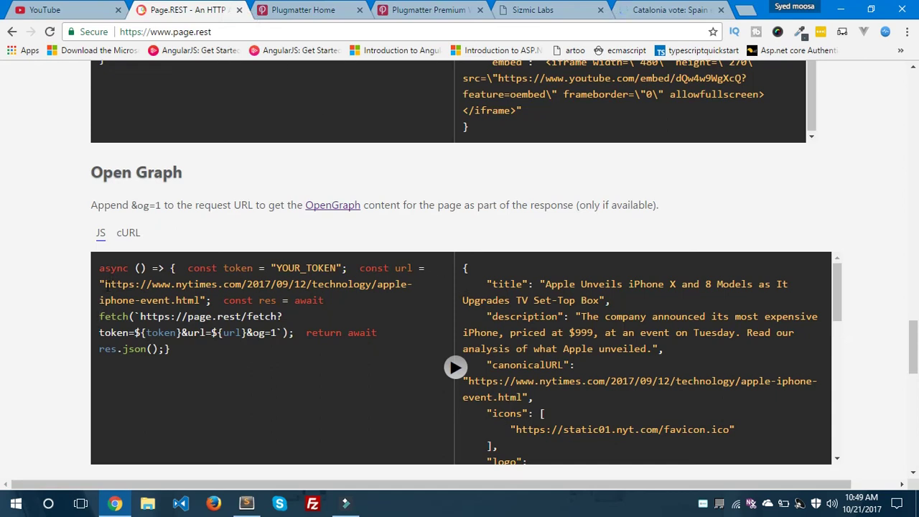
drag(105, 284, 203, 300)
key(ctrl+v)
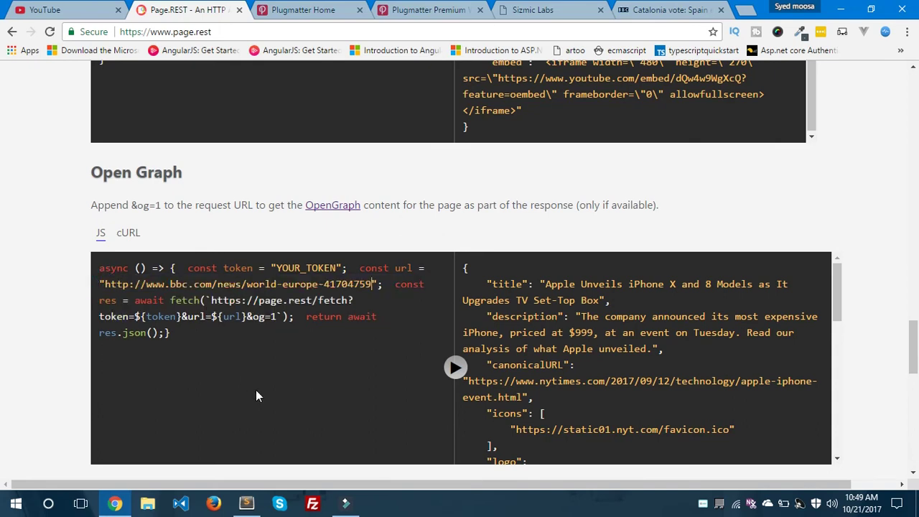
click(456, 368)
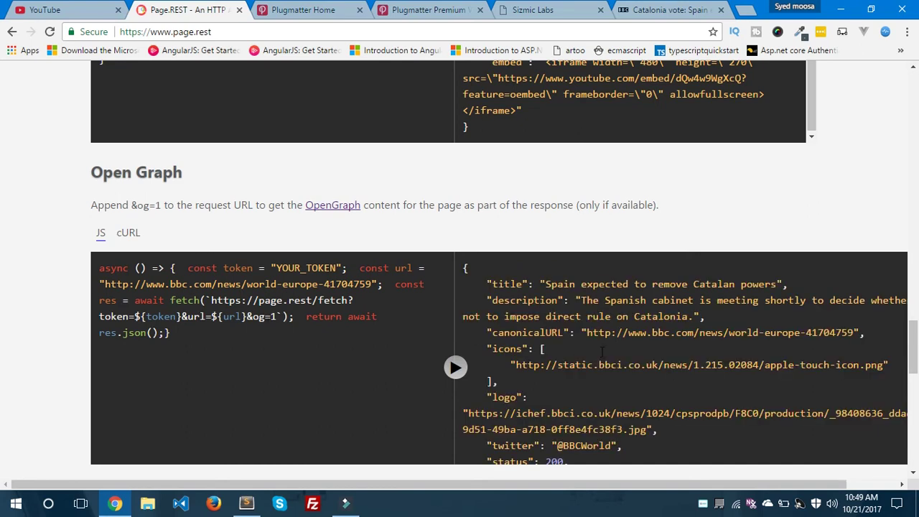
- Compare the response's title and description with the BBC article page, and look through the remaining Open Graph fields
click(672, 10)
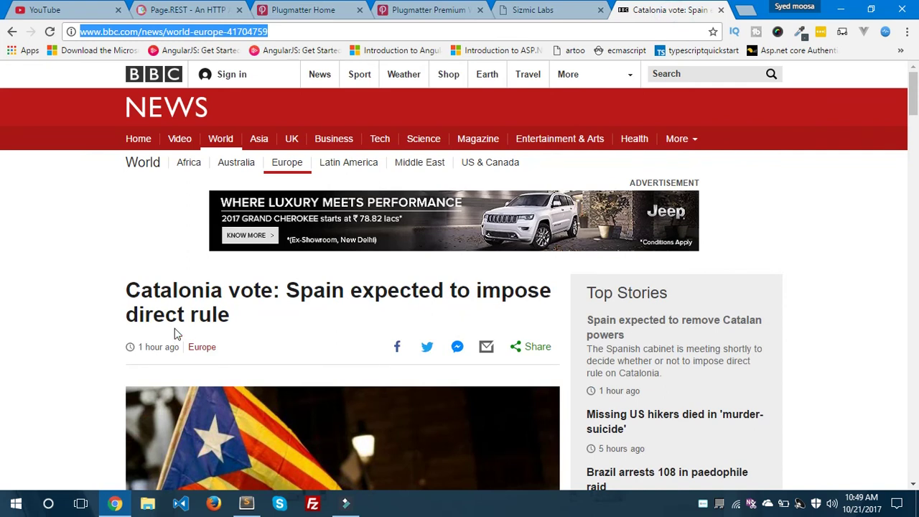
click(183, 10)
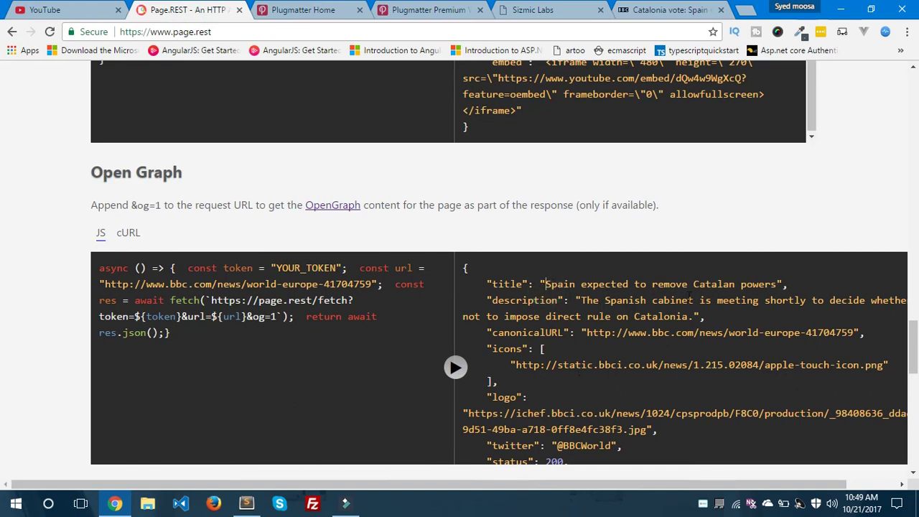
click(659, 11)
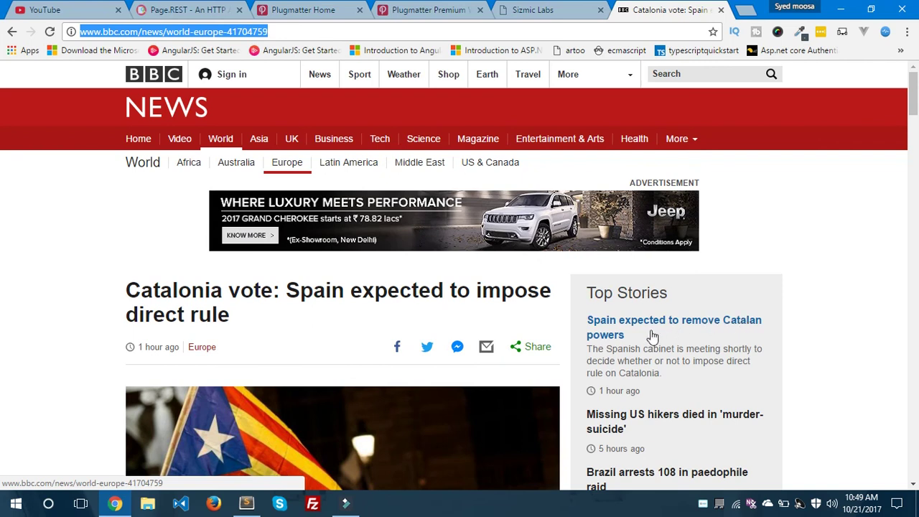
key(ctrl+2)
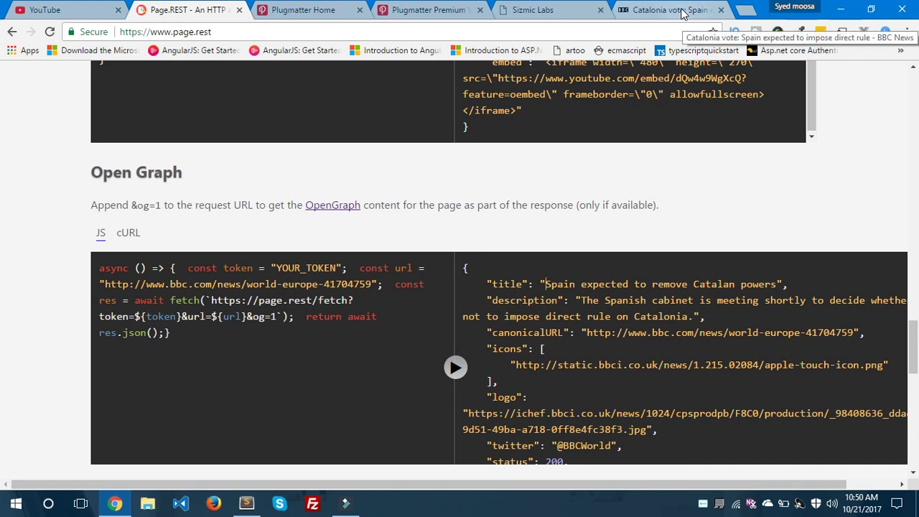
drag(582, 300, 687, 315)
click(621, 7)
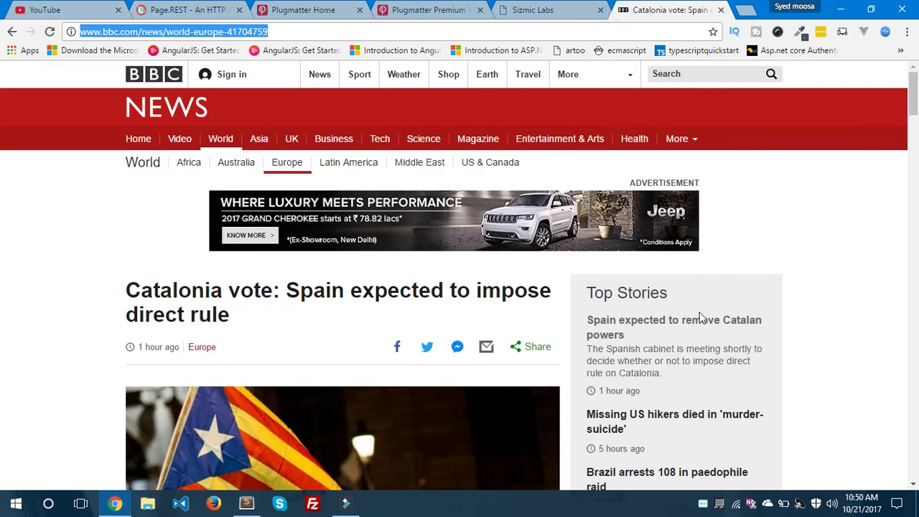
click(202, 9)
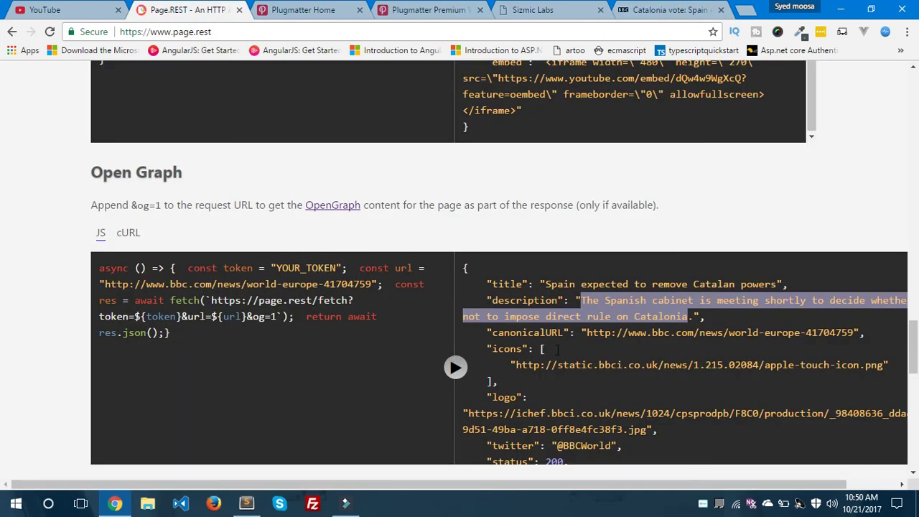
scroll(569, 378, down, 5)
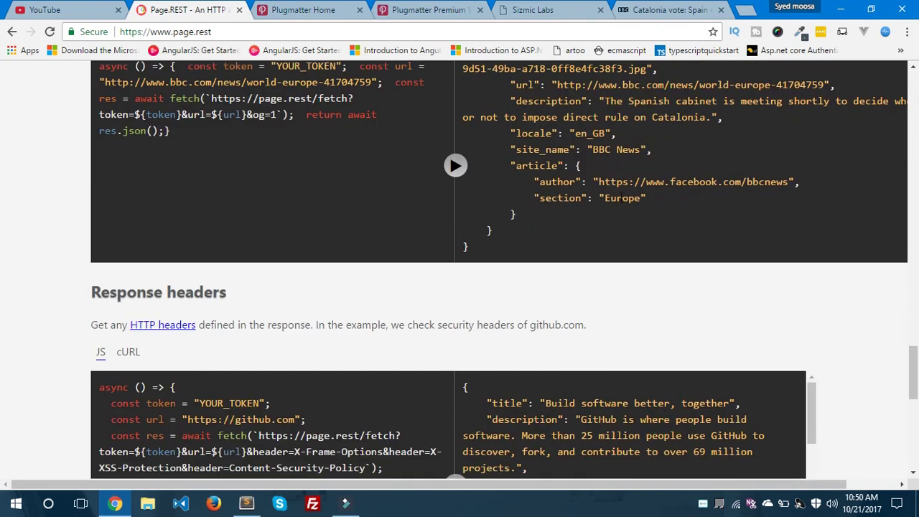
scroll(708, 235, up, 3)
scroll(770, 280, up, 2)
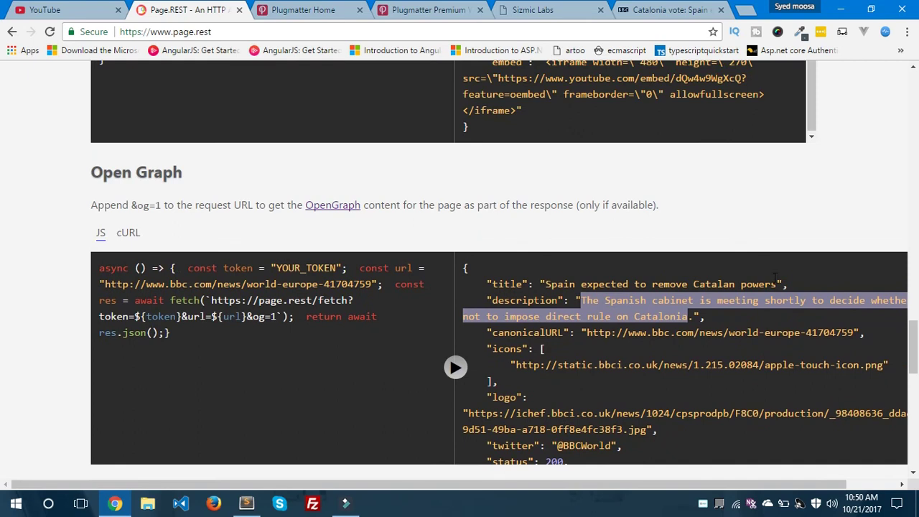
- Examine the Response headers example's request code, including its three header parameters and the github.com URL
scroll(16, 326, down, 5)
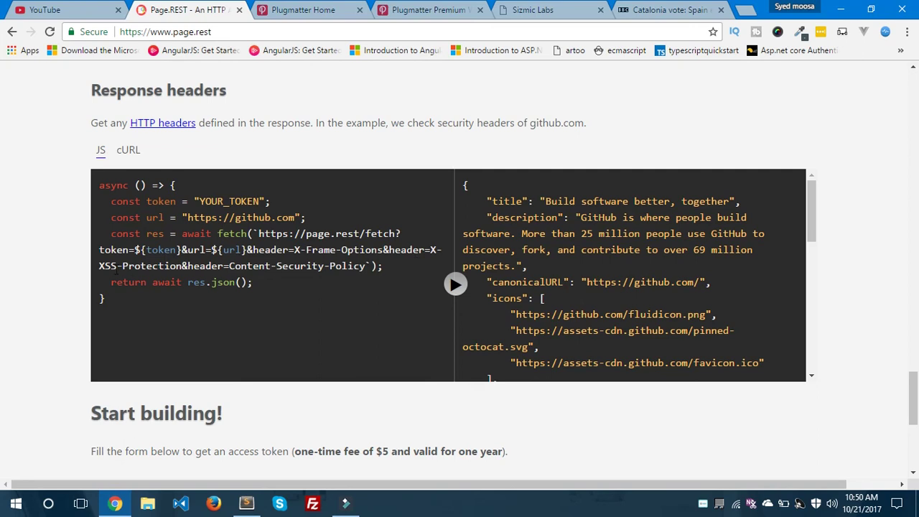
double_click(106, 266)
double_click(151, 266)
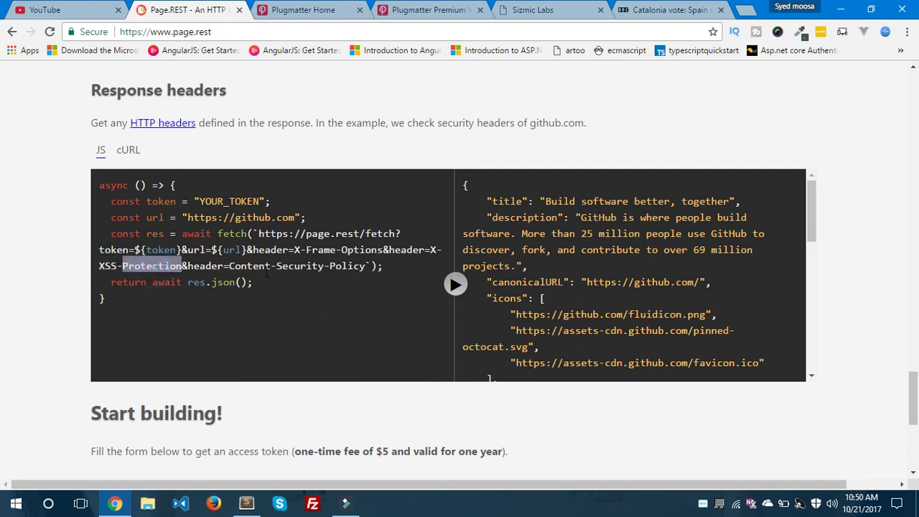
double_click(333, 267)
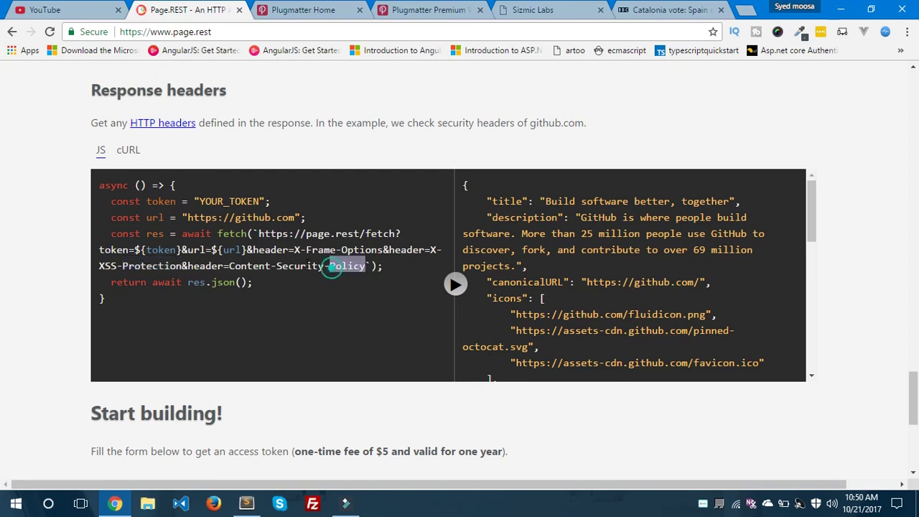
double_click(264, 249)
drag(264, 249, 368, 266)
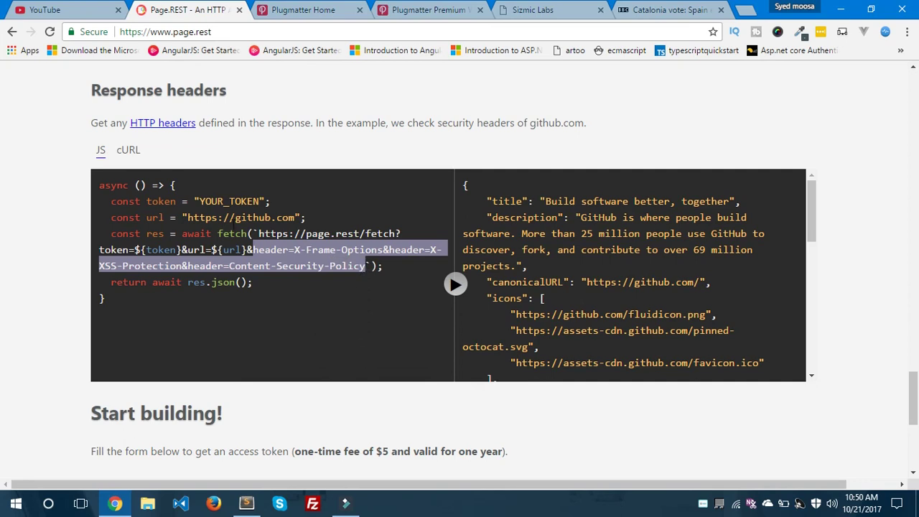
double_click(229, 217)
double_click(254, 217)
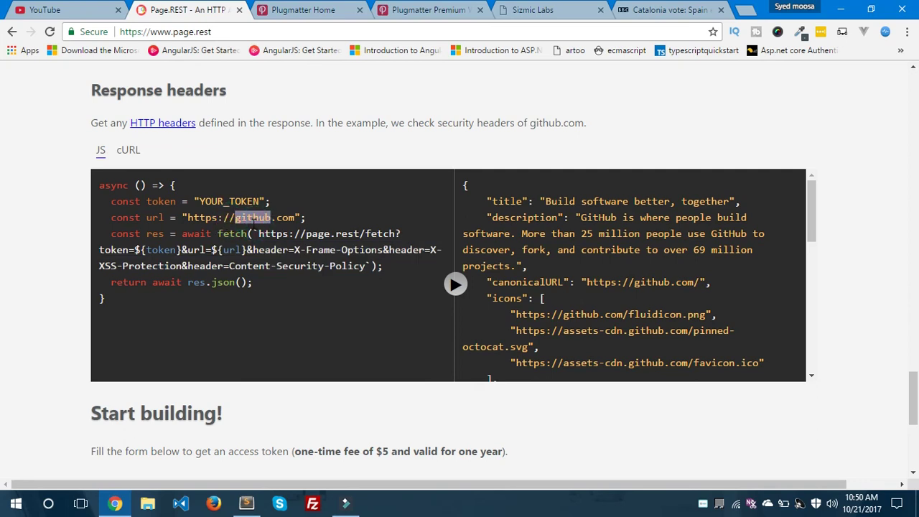
double_click(188, 217)
click(575, 282)
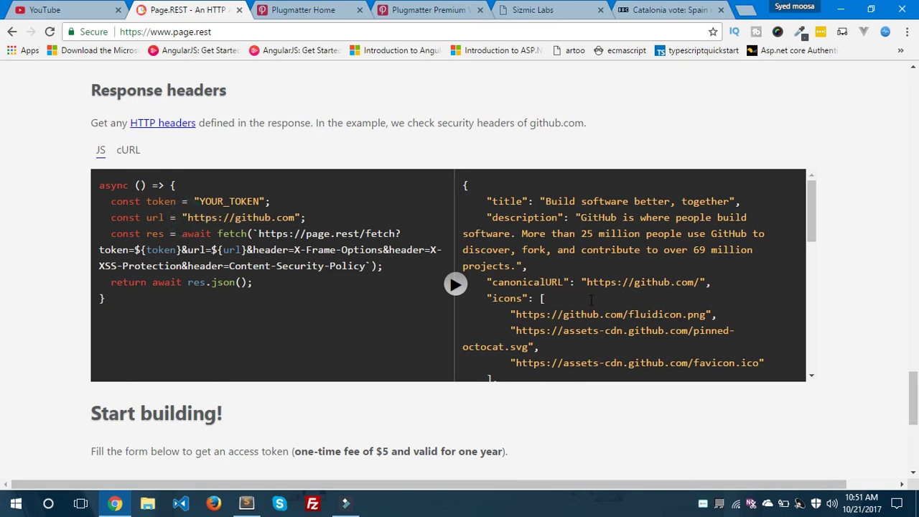
- Examine the headers object in the github.com response: X-Frame-Options, X-XSS-Protection and Content-Security-Policy
scroll(592, 300, down, 3)
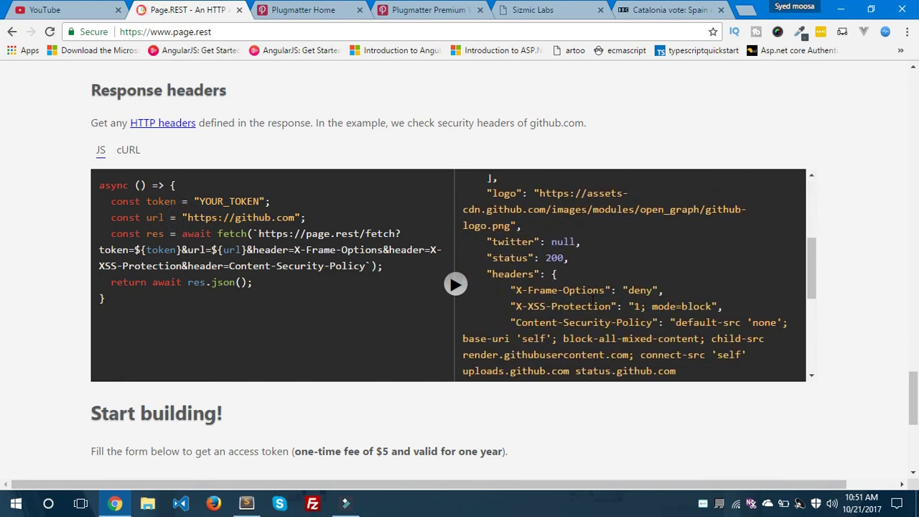
double_click(514, 275)
drag(514, 290, 563, 291)
click(564, 305)
click(536, 326)
scroll(674, 337, down, 1)
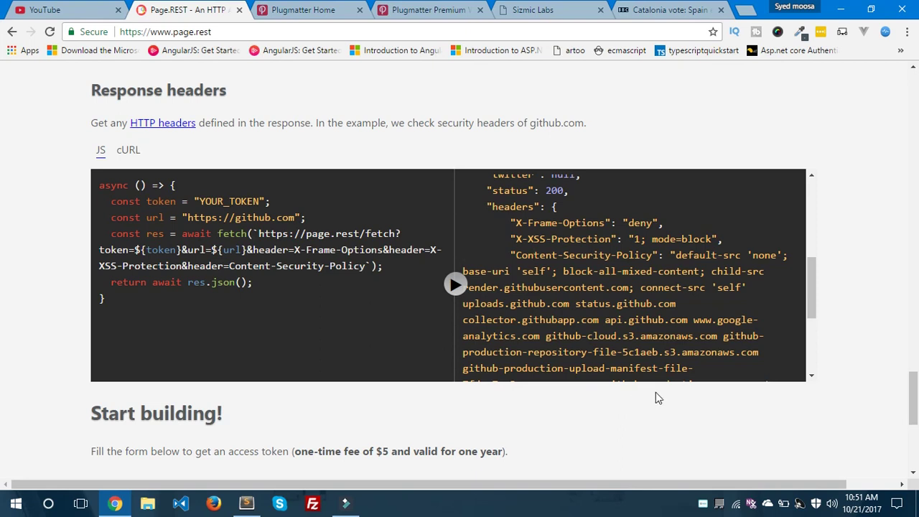
- Look over the Start building! access token form and return to the Response headers example's response
scroll(655, 392, down, 1)
scroll(660, 396, down, 2)
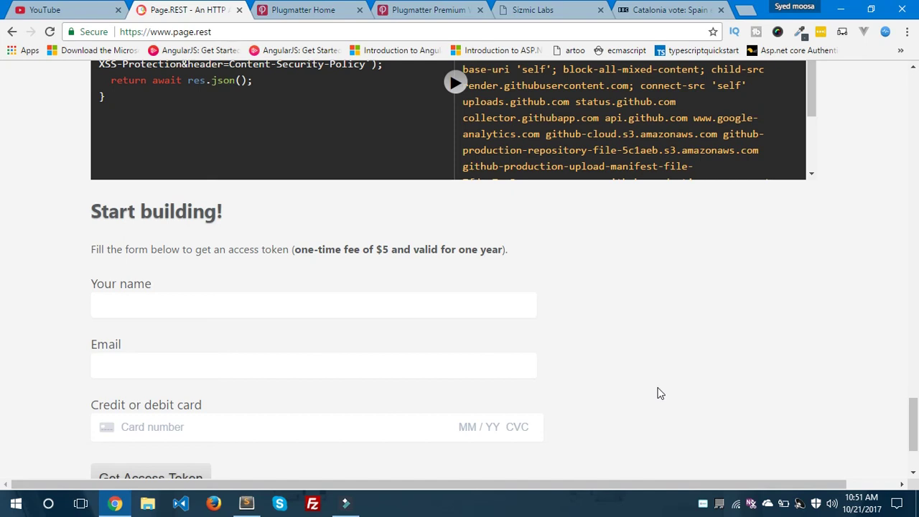
scroll(661, 394, down, 2)
scroll(660, 393, up, 2)
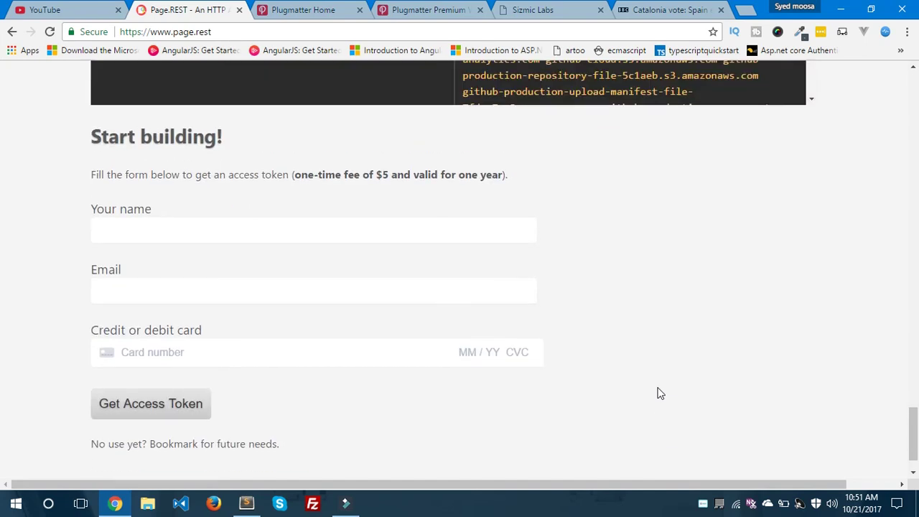
scroll(660, 393, up, 3)
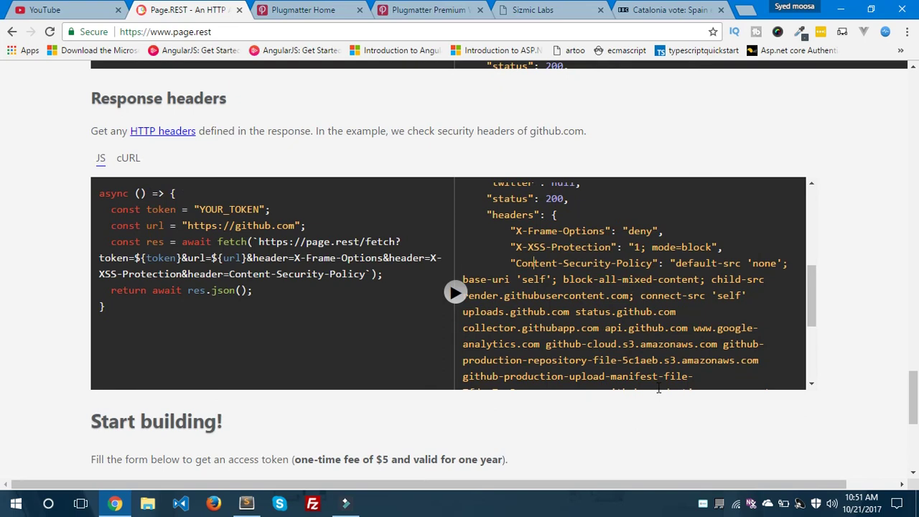
scroll(657, 380, up, 3)
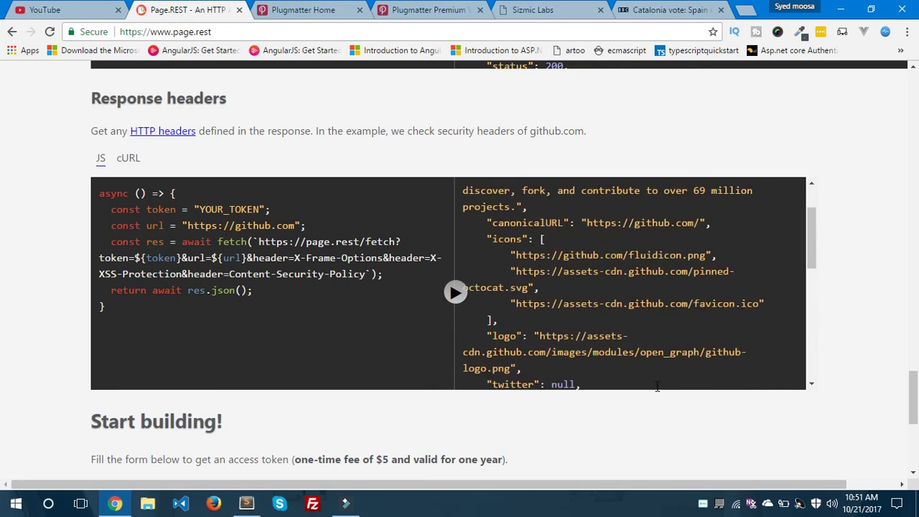